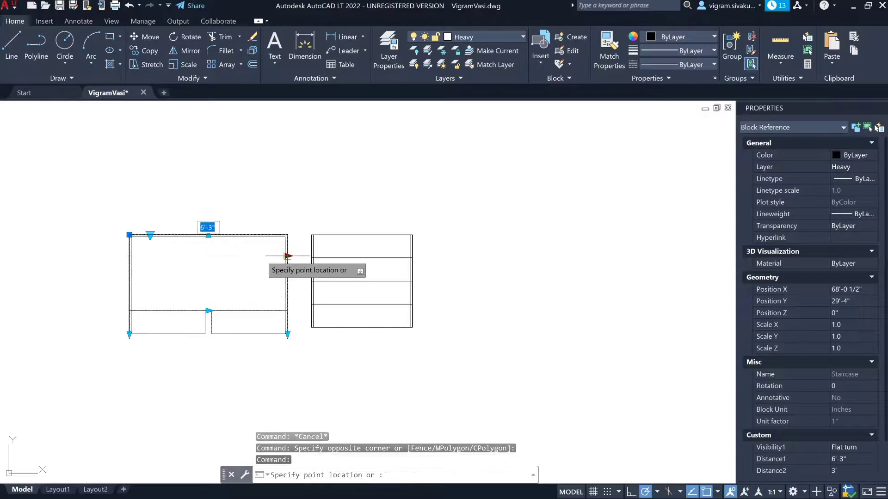
Stretch the flat-turn staircase block to a 4'-2 1/2" landing depth and centre the gap between flights at 2'-7 1/2".
click(209, 234)
click(208, 204)
click(208, 310)
click(196, 311)
Lengthen the staircase block's left flight to 3'-8" and right flight to 2'-9", and select the neighbouring straight staircase.
click(130, 334)
click(130, 404)
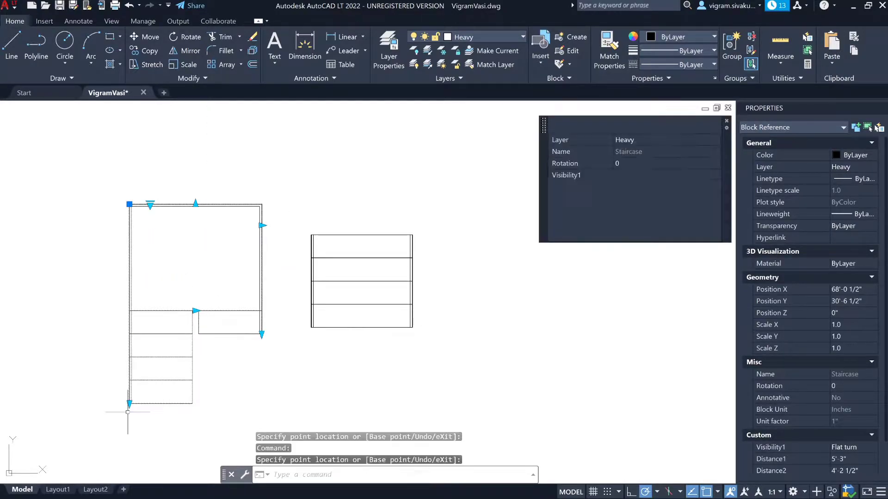
click(261, 334)
click(266, 381)
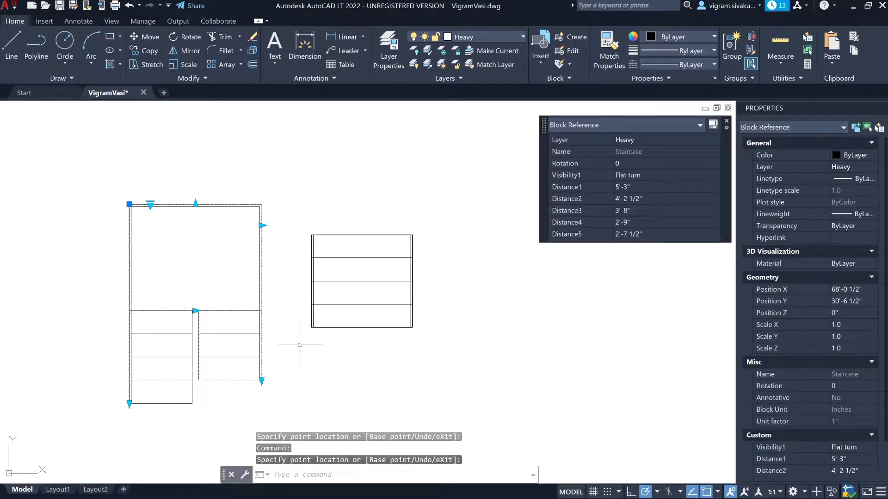
click(415, 352)
click(294, 321)
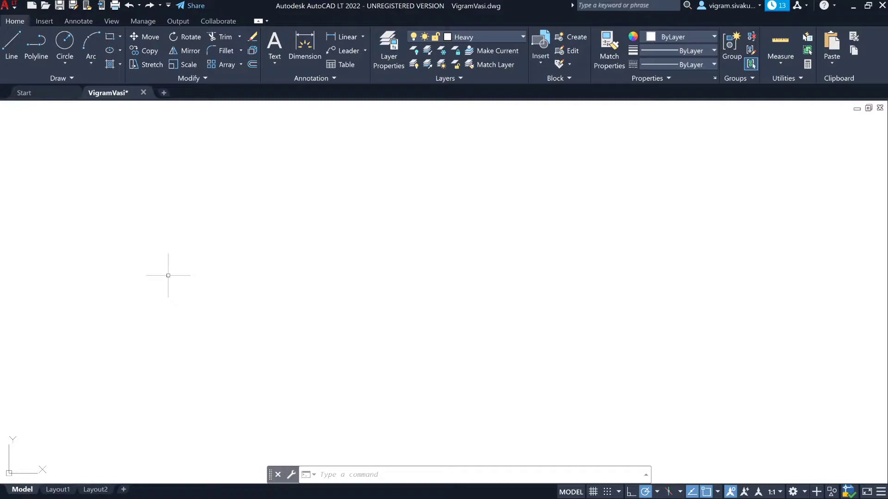
Configure the drawing units with Architectural length type and 0'-0 1/2" precision.
text(N)
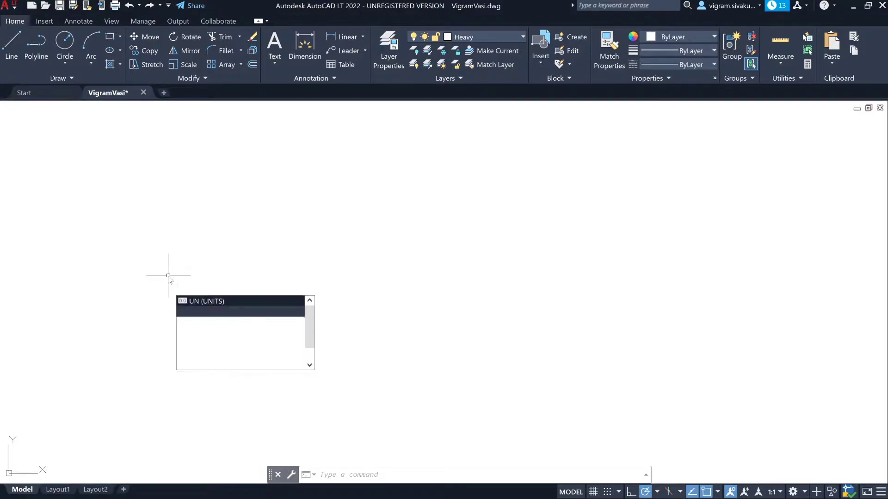
key(Return)
click(396, 176)
click(365, 179)
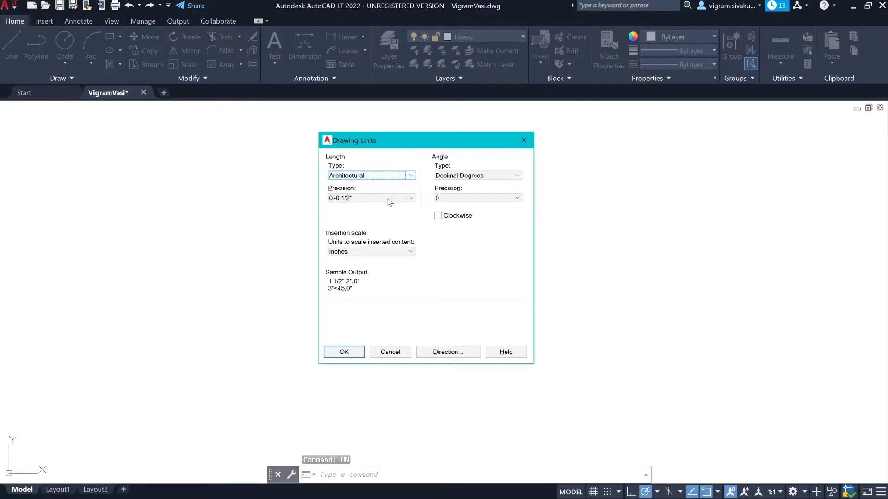
click(389, 199)
click(389, 199)
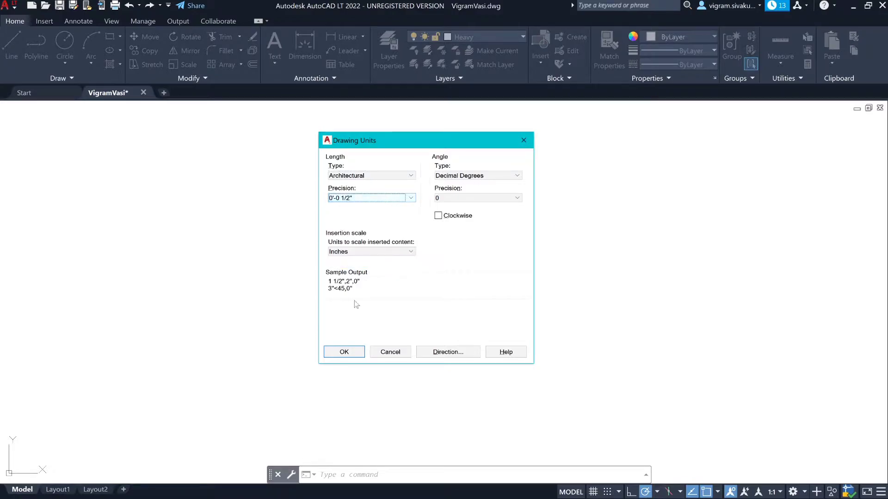
click(342, 352)
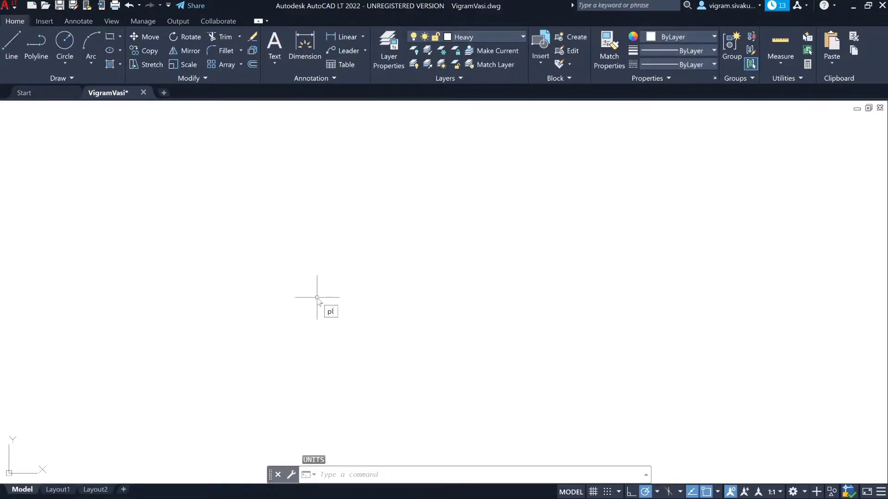
Draw a three-sided polyline outline open at the bottom, with 3'11" sides and a 6'3" top edge.
text(pl)
key(Return)
click(318, 312)
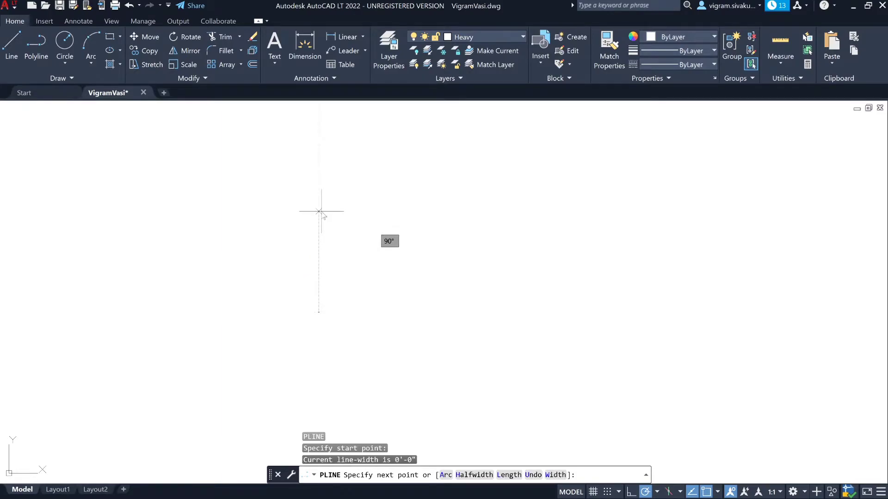
text(3'11")
key(Return)
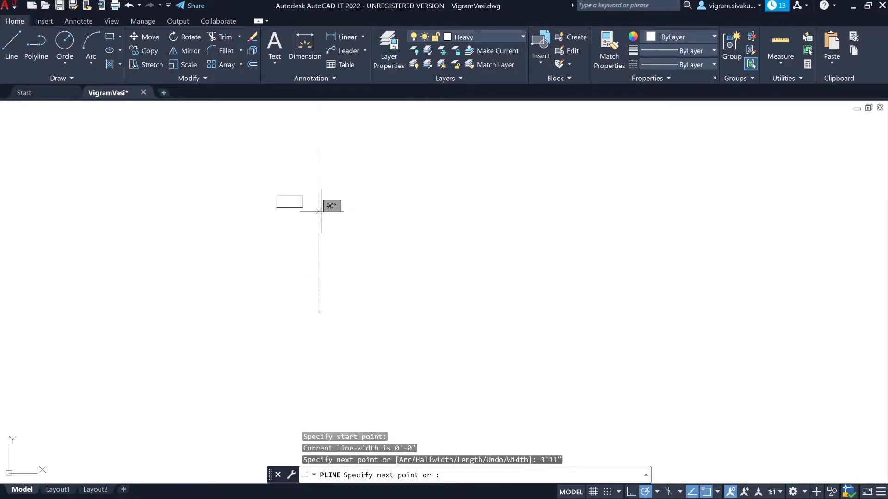
text(6'3")
key(Return)
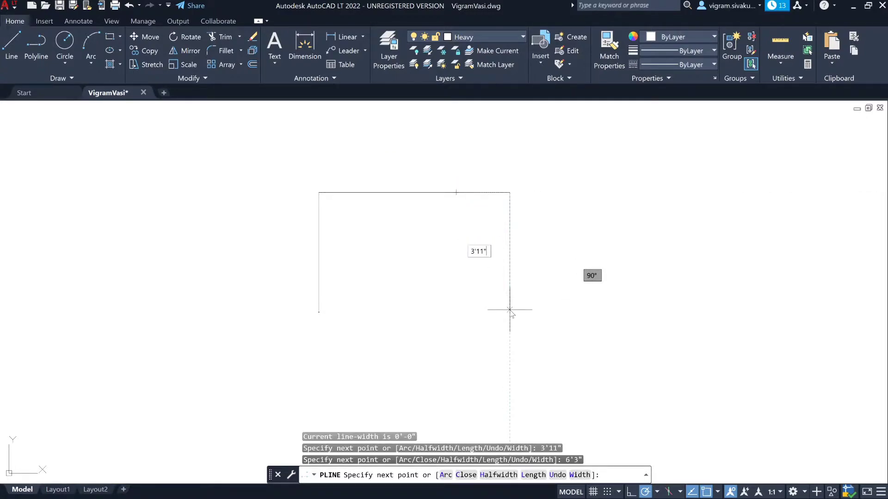
text(3'11")
key(Return)
key(Escape)
Draw a 3' horizontal polyline inward from the outline's lower-left endpoint.
key(Return)
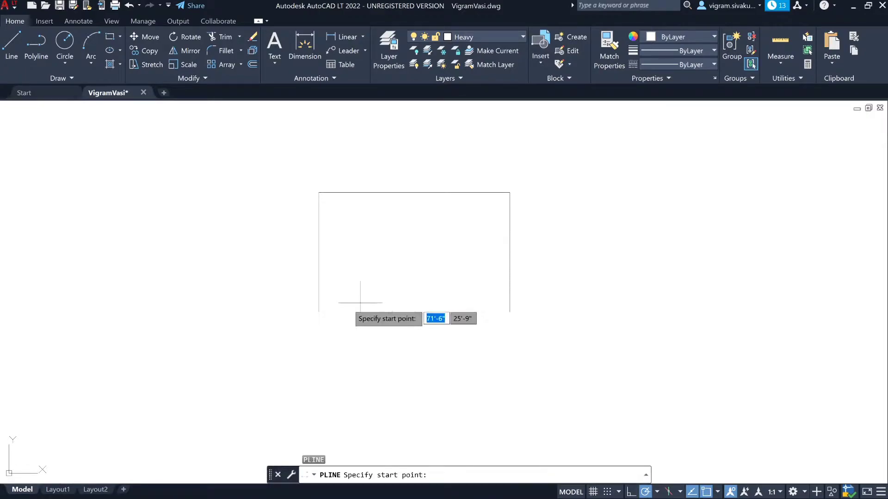
click(318, 312)
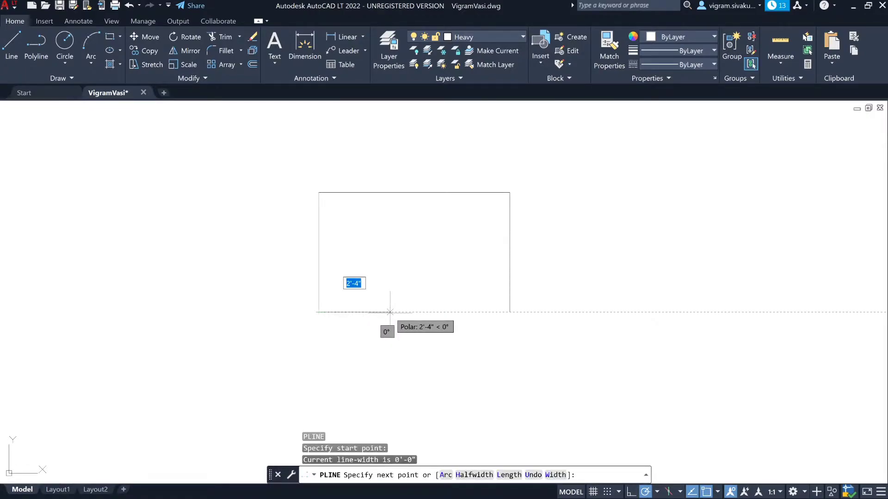
text(3')
key(Return)
key(Escape)
Mirror the 3' bottom line about the vertical through the top edge's midpoint, keeping the original.
drag(386, 331, 376, 288)
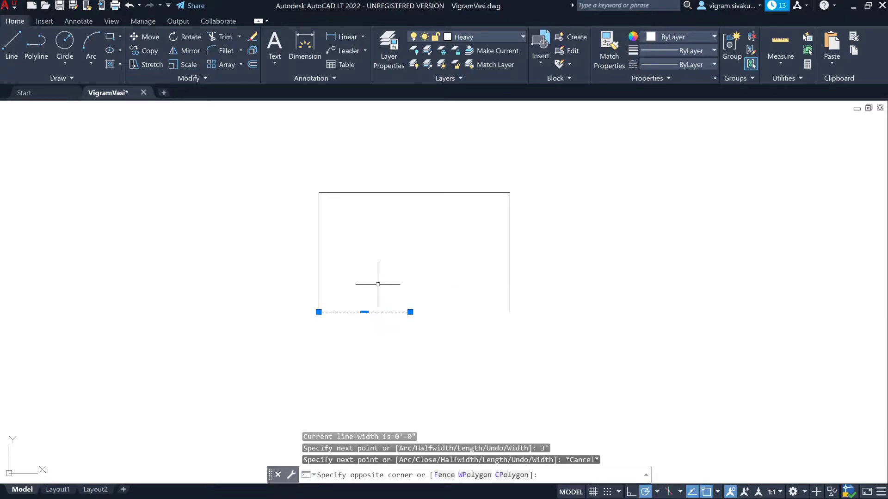
text(MI)
key(Return)
click(414, 192)
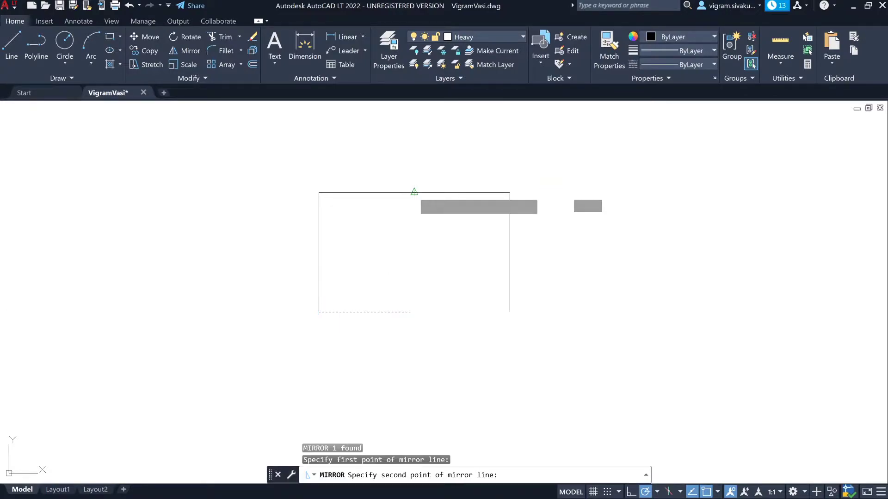
click(418, 348)
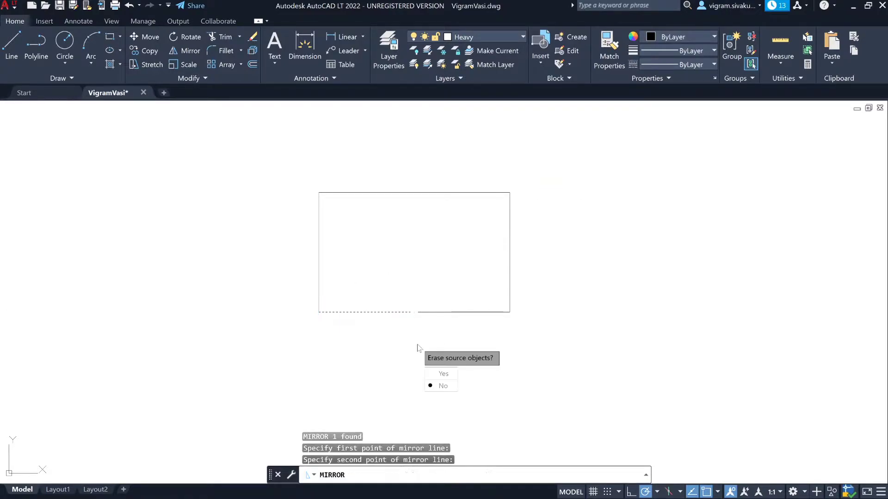
click(440, 386)
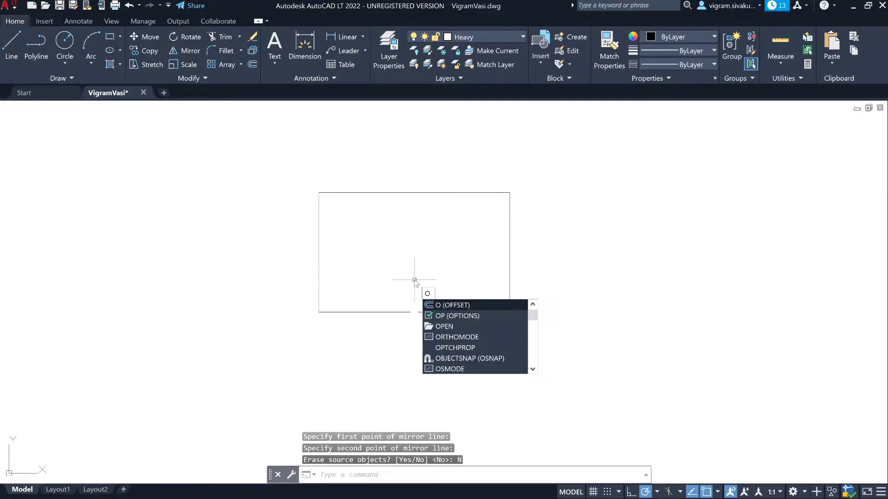
Offset the left bottom line 11" upward into the outline.
key(Return)
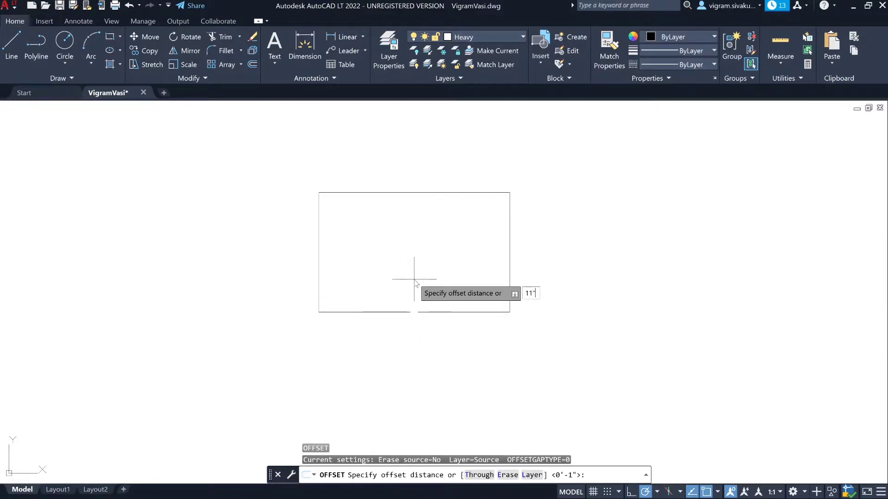
text(11")
key(Return)
click(401, 312)
click(402, 251)
key(Return)
Extend the offset line to the outline's right side.
text(ex)
key(Return)
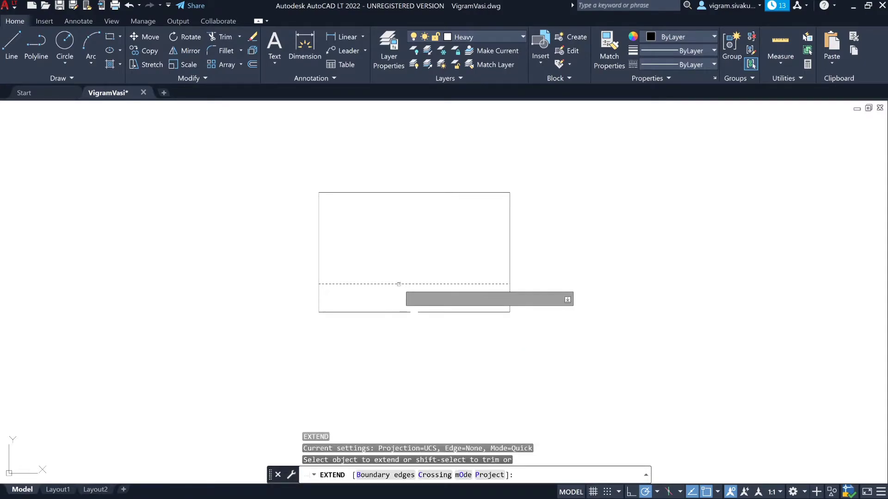
click(398, 284)
key(Escape)
Draw two vertical polylines from the inner ends of the bottom lines up to the extended horizontal line.
text(pl)
key(Return)
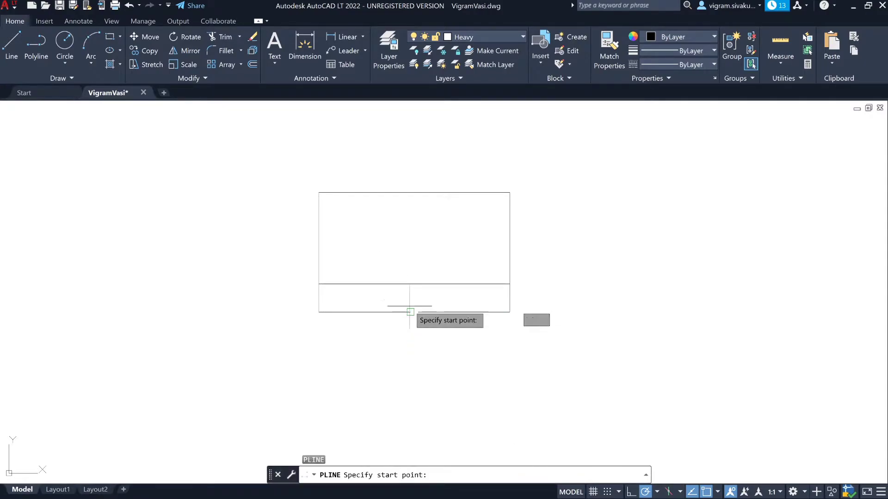
click(410, 312)
click(409, 285)
key(Return)
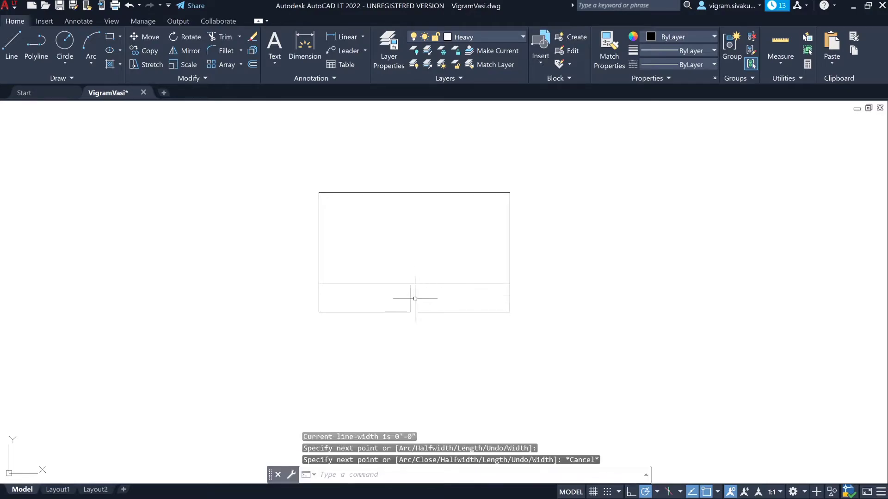
key(Return)
click(417, 312)
click(418, 284)
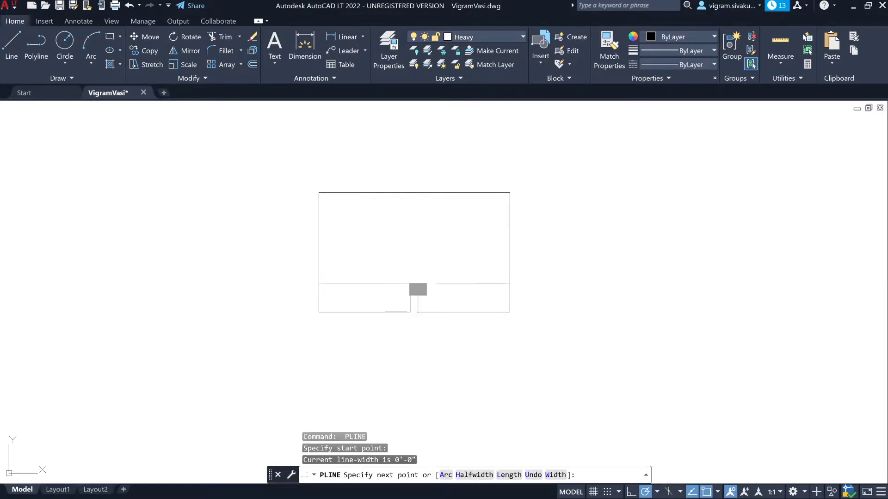
key(Return)
Set the outer outline polyline's width to .3 with PEDIT.
click(407, 193)
text(pedit)
key(Return)
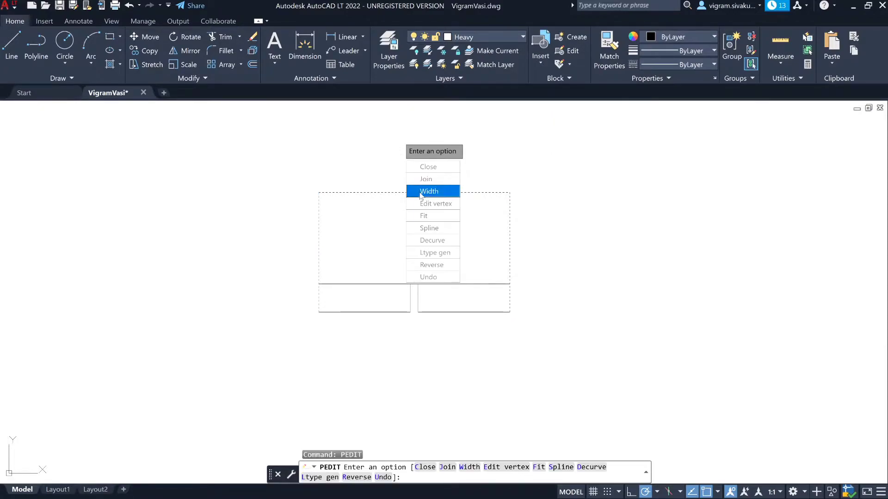
click(429, 191)
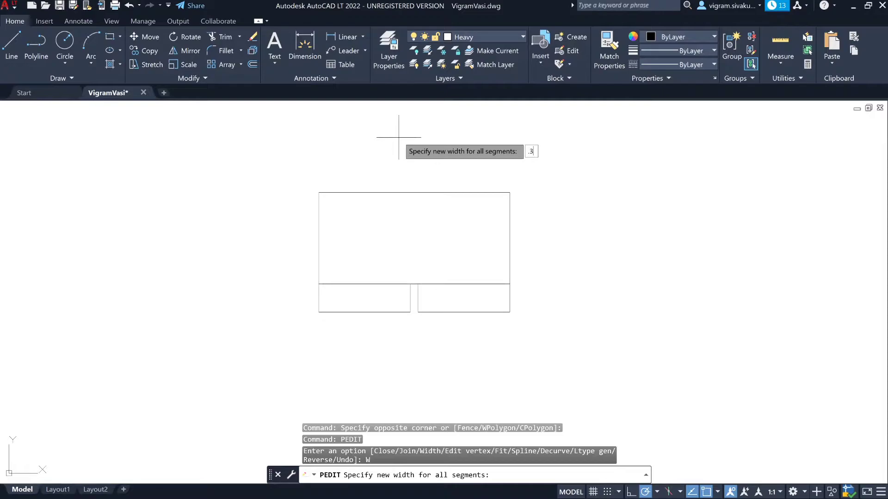
text(.3)
key(Return)
key(Escape)
key(Escape)
key(Escape)
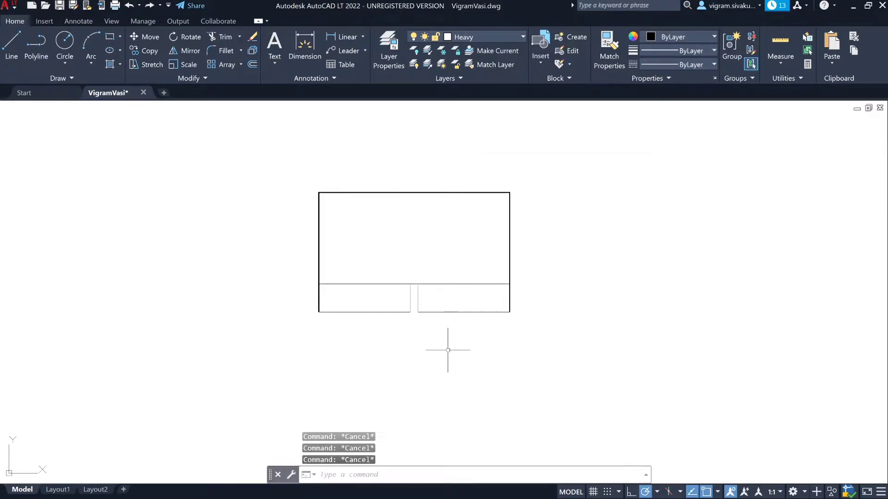
Set the width of the five inner tread and gap polylines to .1 using PEDIT with the Multiple option.
text(pedit)
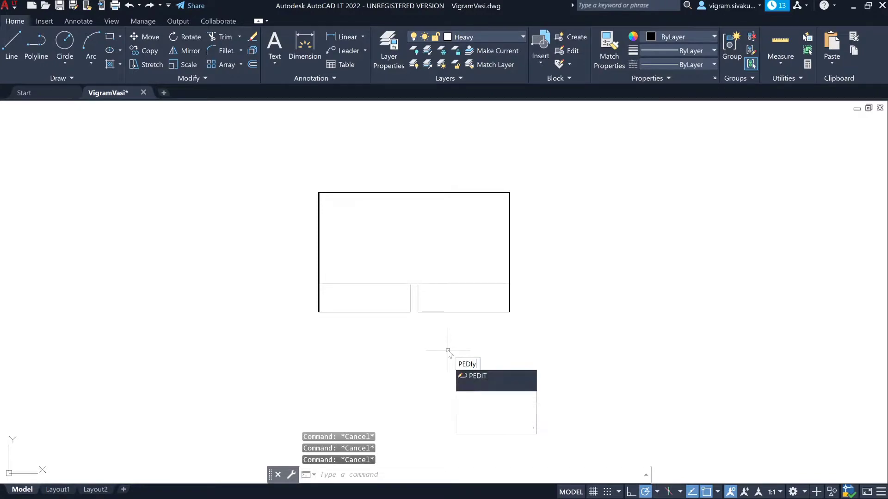
key(Return)
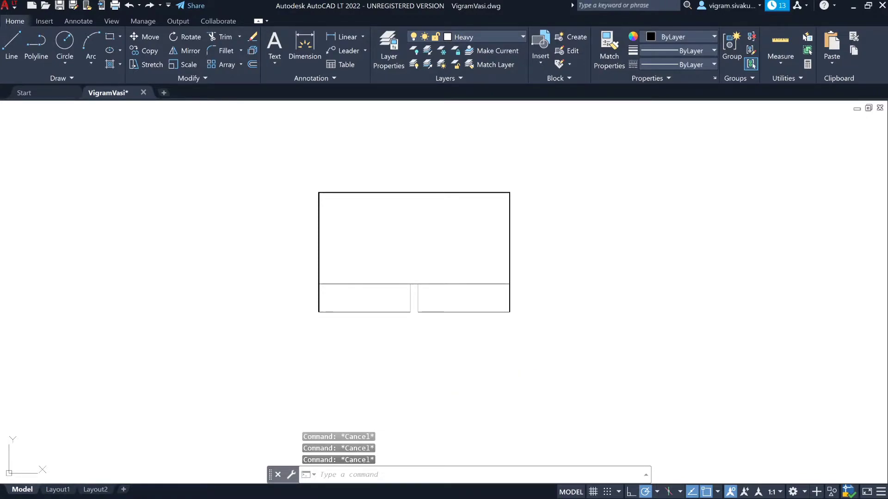
text(m)
key(Return)
click(453, 360)
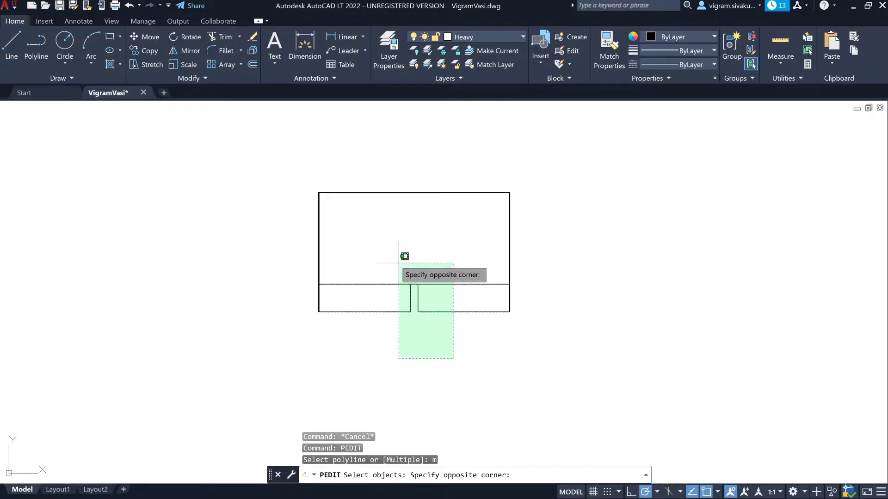
click(378, 247)
key(Return)
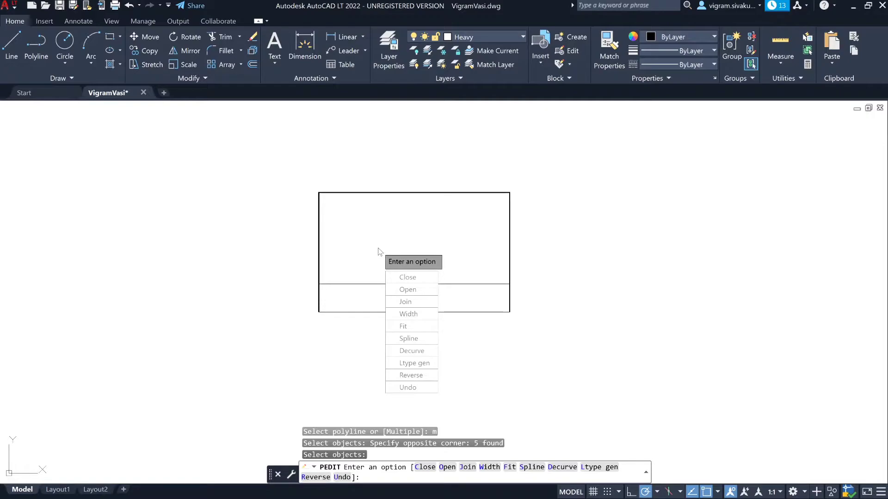
text(w)
key(Return)
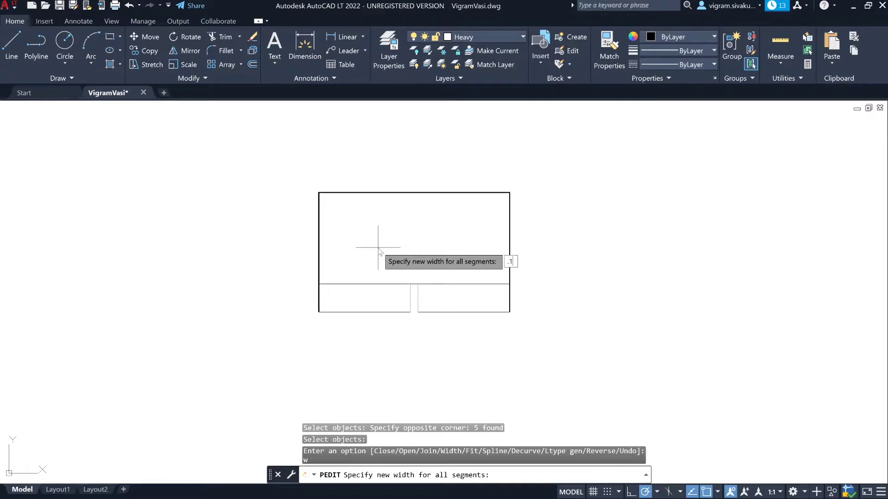
key(Return)
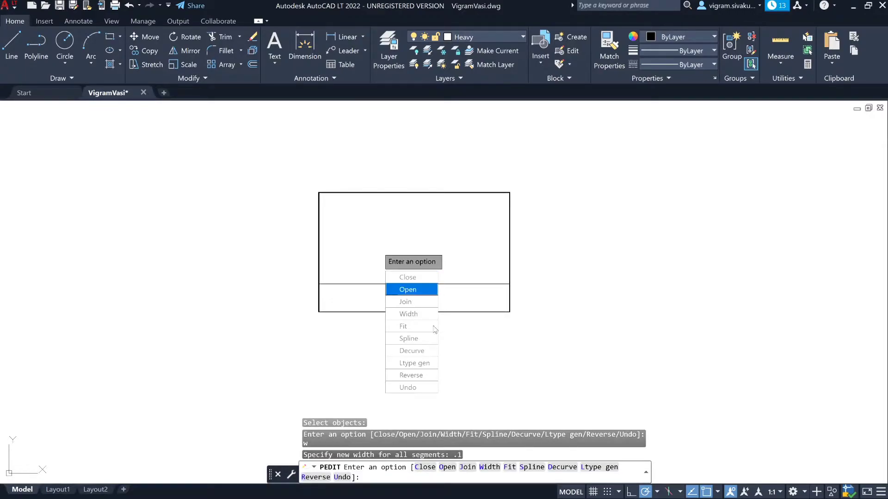
key(Escape)
key(Escape)
key(Escape)
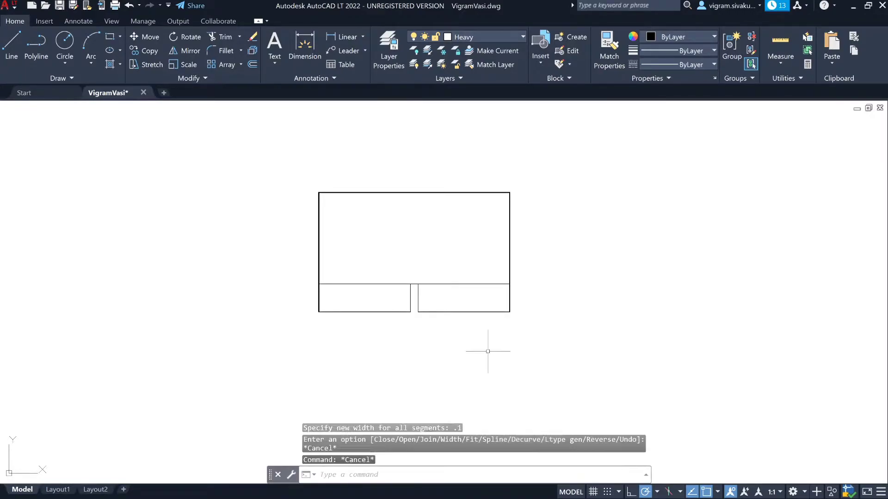
Copy the lower-left tread's bottom line, its inner vertical line and the long horizontal line to the empty area right of the plan.
scroll(522, 304, up, 2)
middle_drag(531, 293, 478, 328)
scroll(172, 328, down, 2)
click(111, 356)
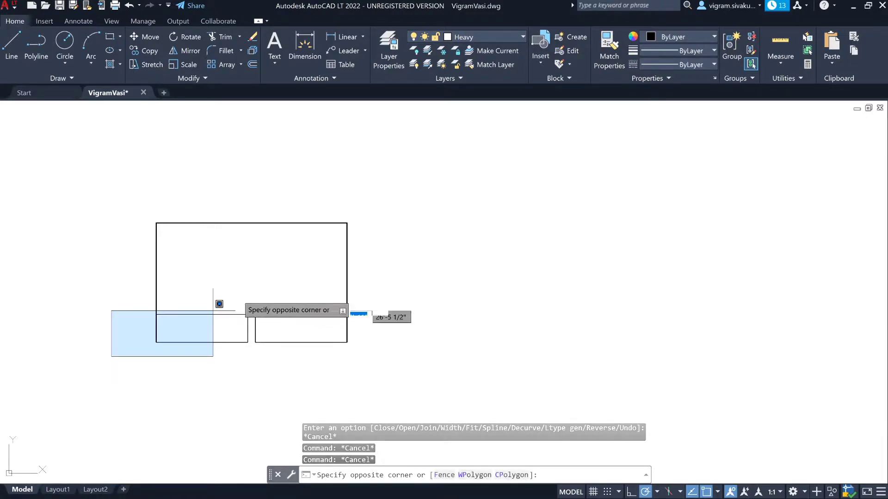
click(257, 283)
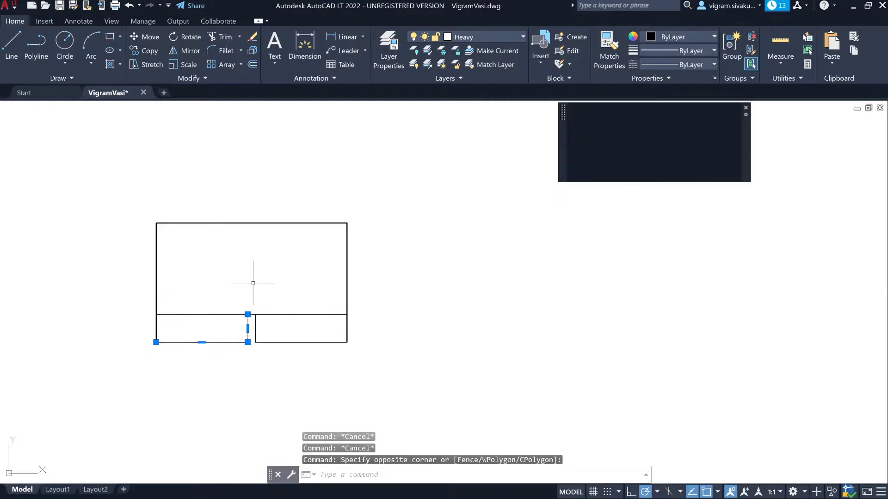
click(218, 321)
click(211, 297)
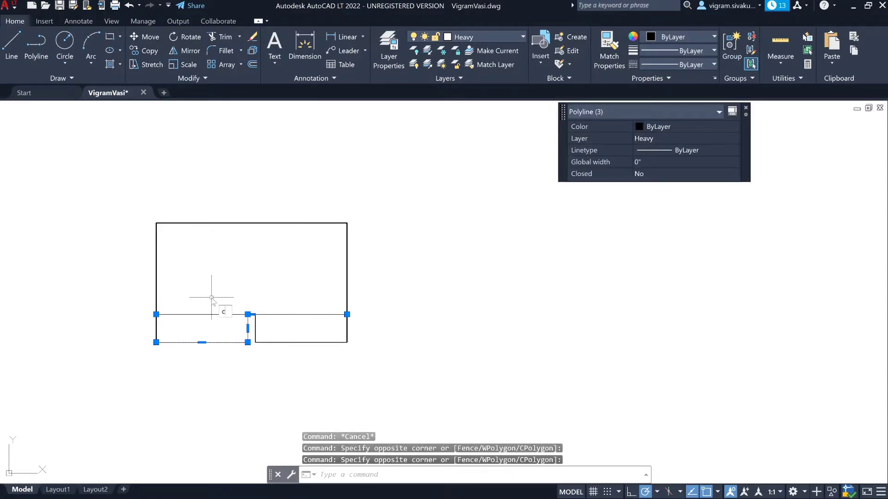
text(co)
key(Return)
click(217, 296)
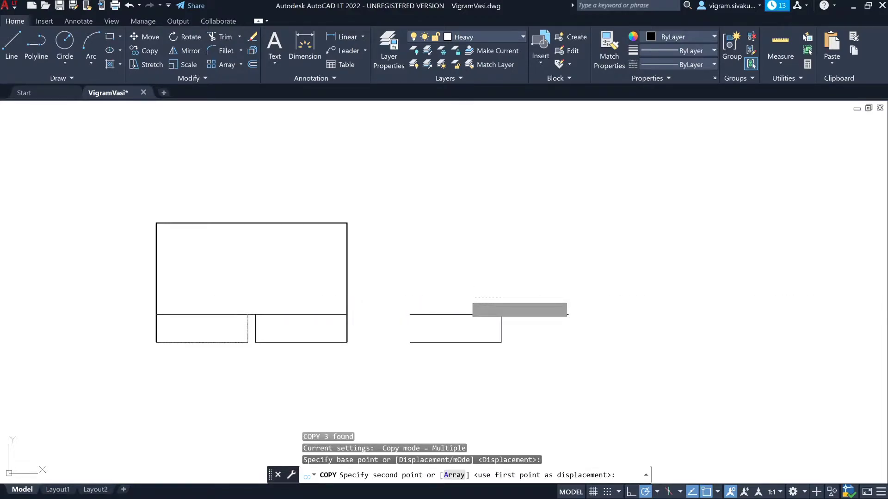
click(465, 296)
key(Escape)
key(Escape)
key(Escape)
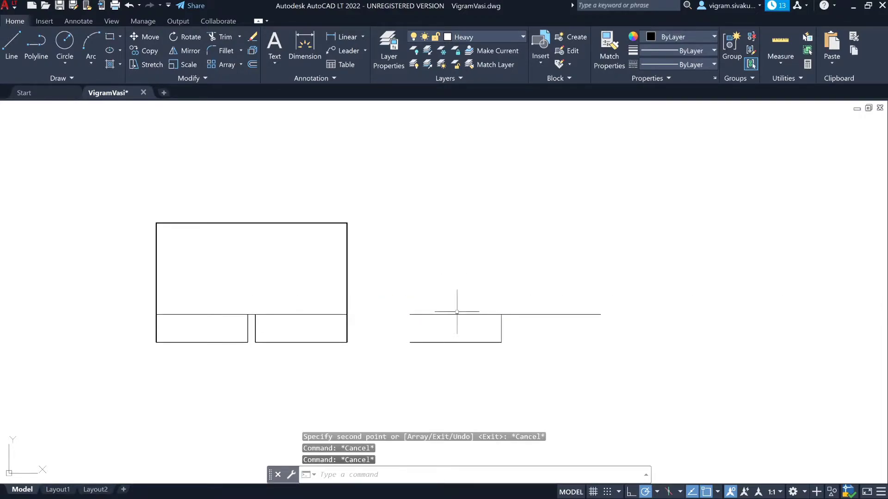
Trim the copied horizontal line's overhang beyond the tread's right end and close the tread's open left side with a vertical polyline.
key(Return)
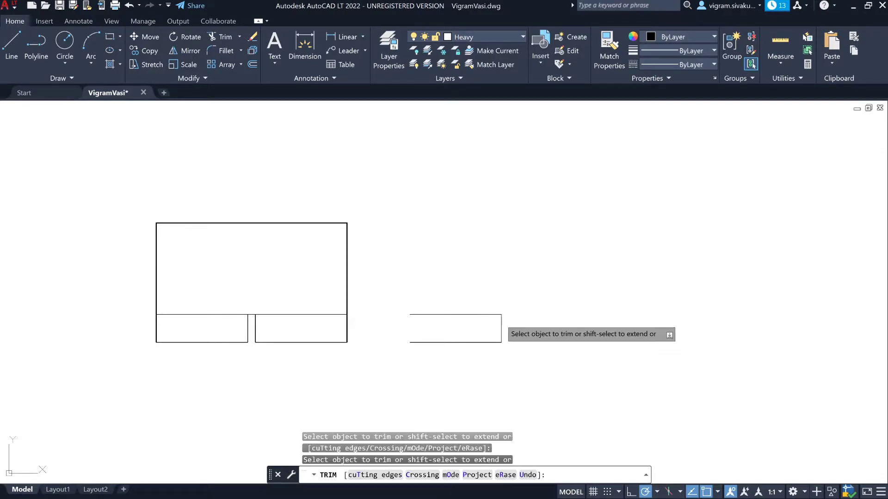
key(Escape)
text(pl)
key(Return)
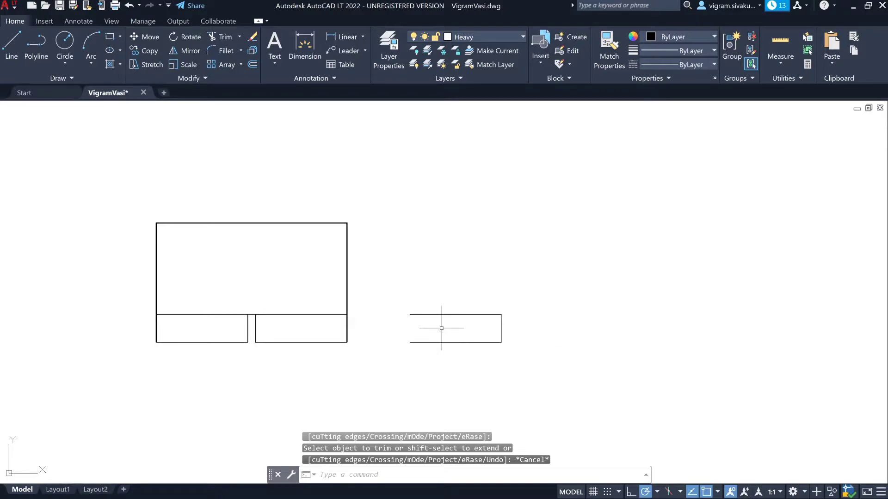
click(410, 315)
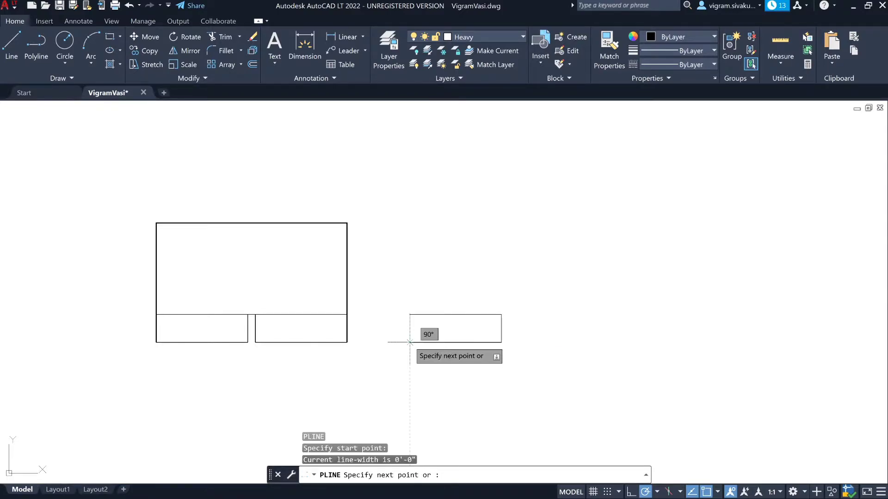
click(409, 342)
key(Escape)
key(Escape)
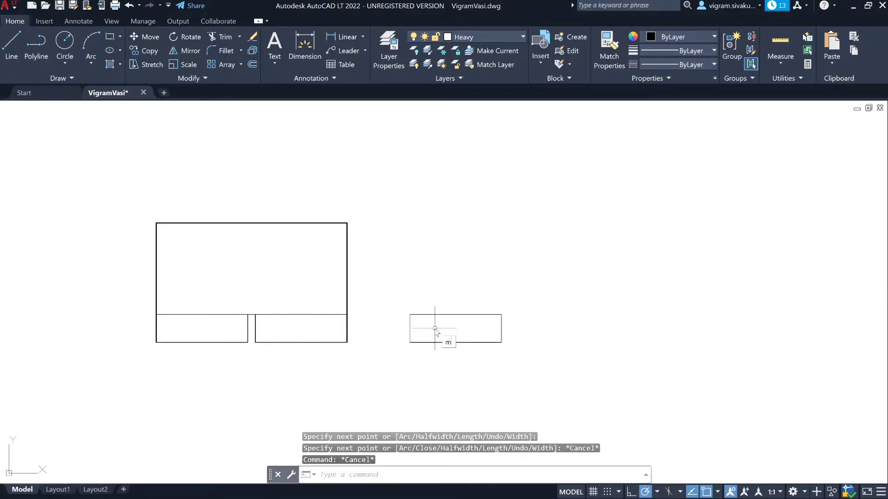
Match the properties of the separate tread's bottom line onto its new left vertical line.
text(ma)
key(Return)
click(422, 342)
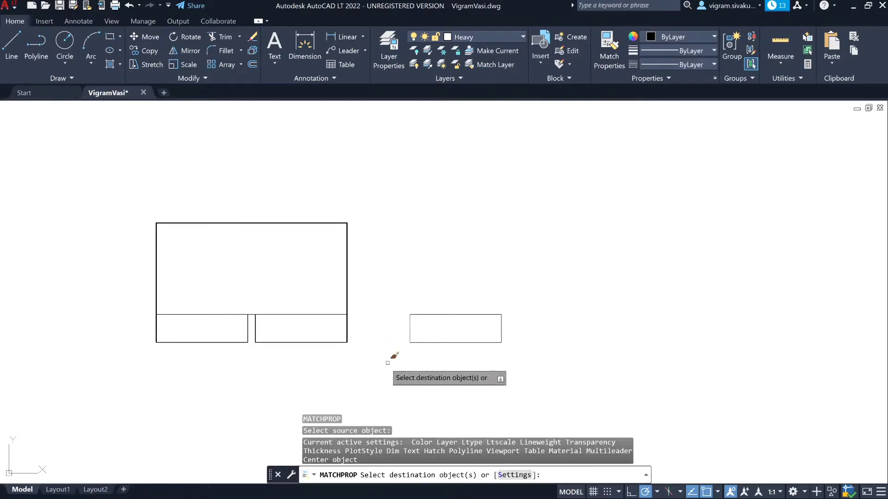
click(383, 366)
click(458, 264)
key(Escape)
key(Escape)
key(Escape)
key(Escape)
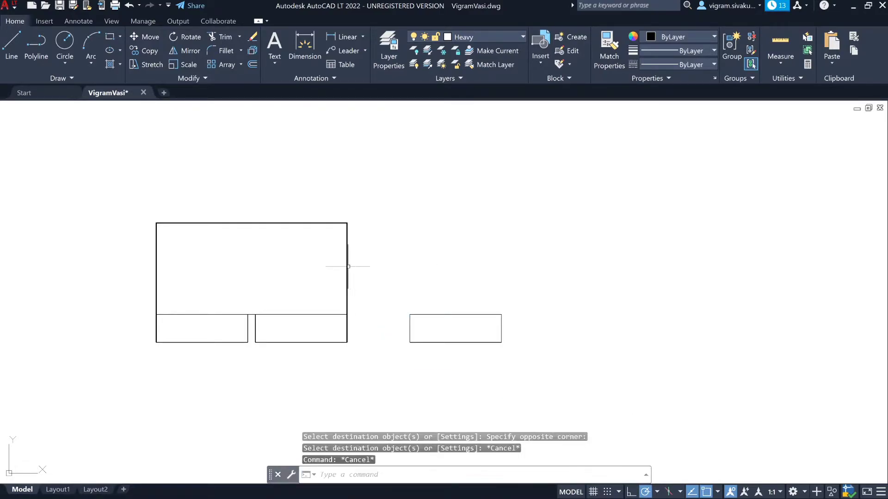
Offset the staircase's outer outline 1" inward.
text(o)
key(Return)
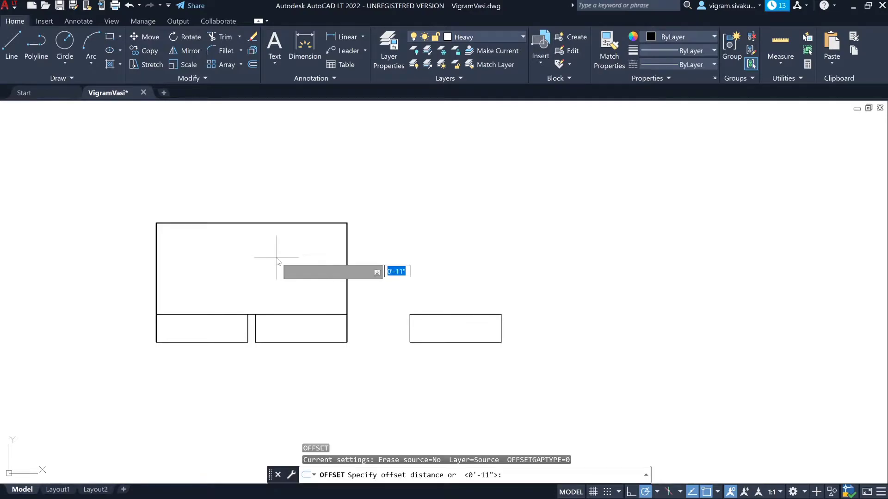
text(1)
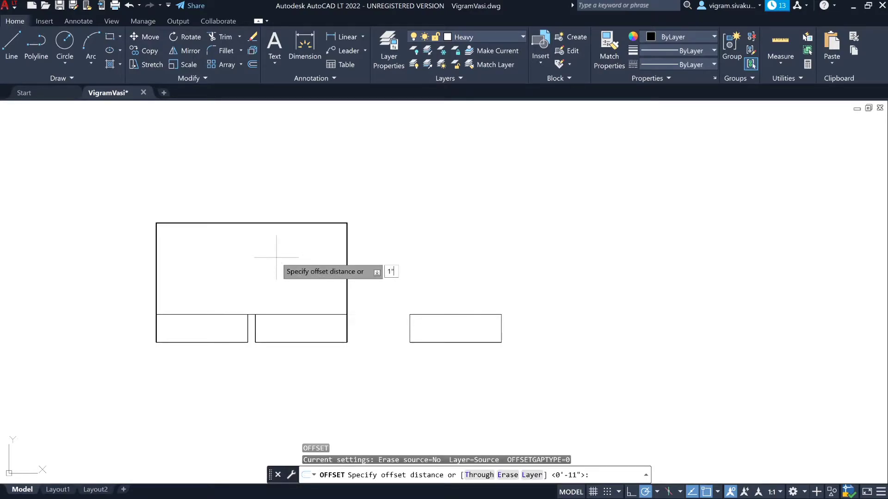
text(")
key(Return)
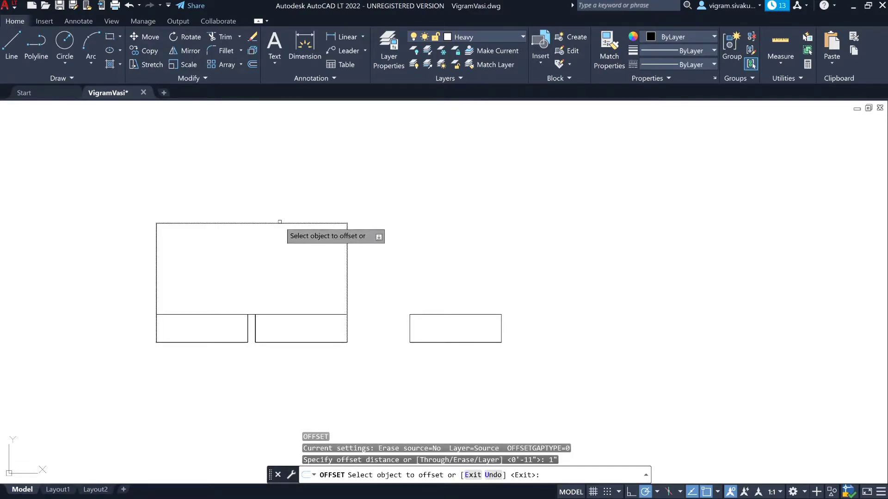
click(279, 222)
click(280, 249)
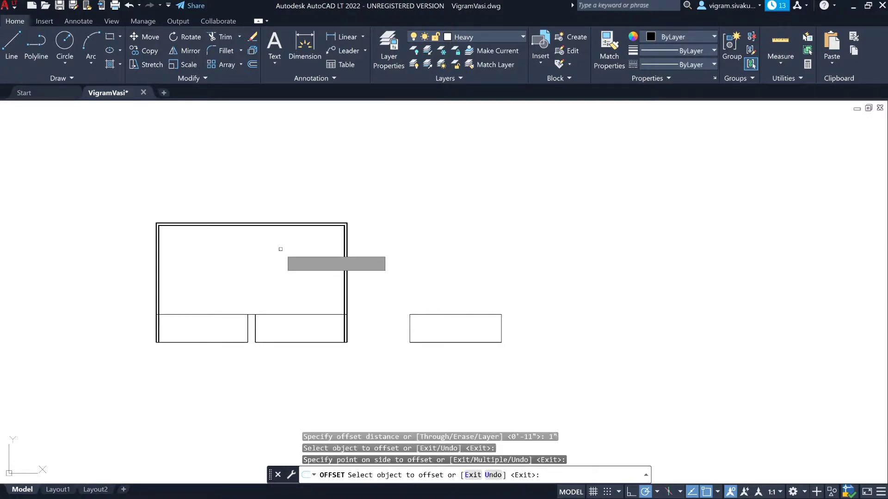
key(Escape)
key(Escape)
key(Escape)
Match the properties of the thin horizontal tread line onto the inner offset outline.
text(ma)
key(Return)
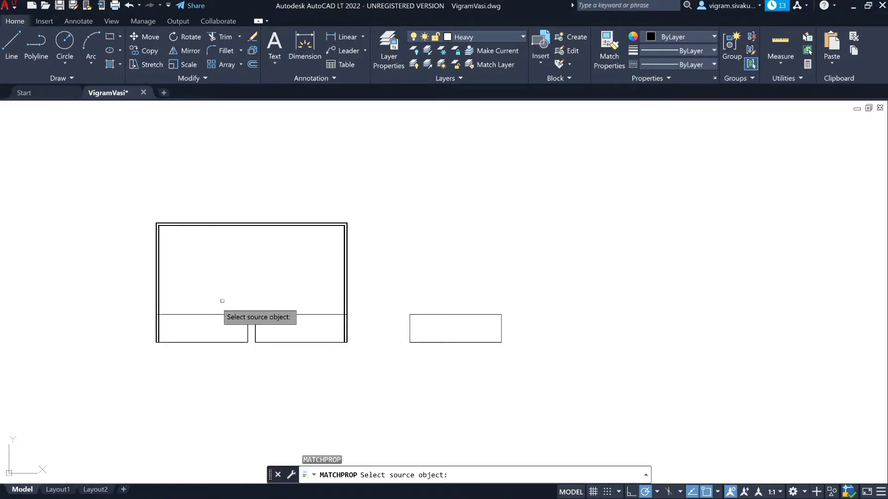
click(181, 314)
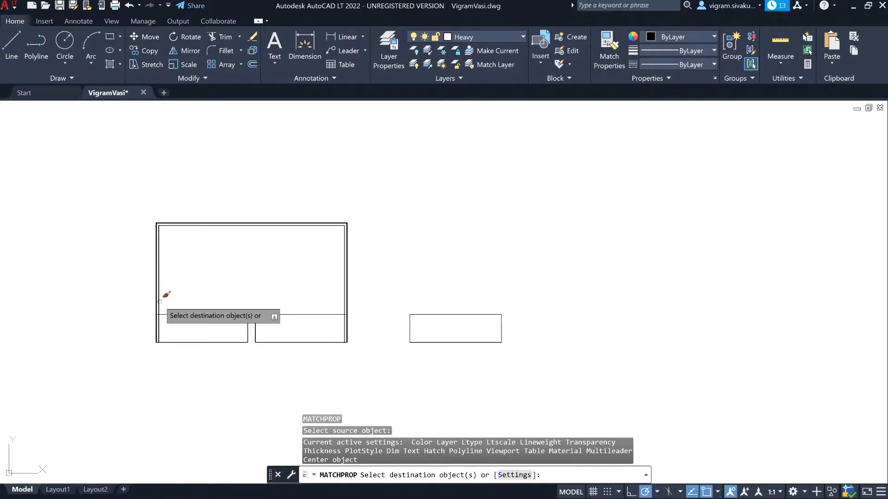
key(Escape)
key(Escape)
key(Escape)
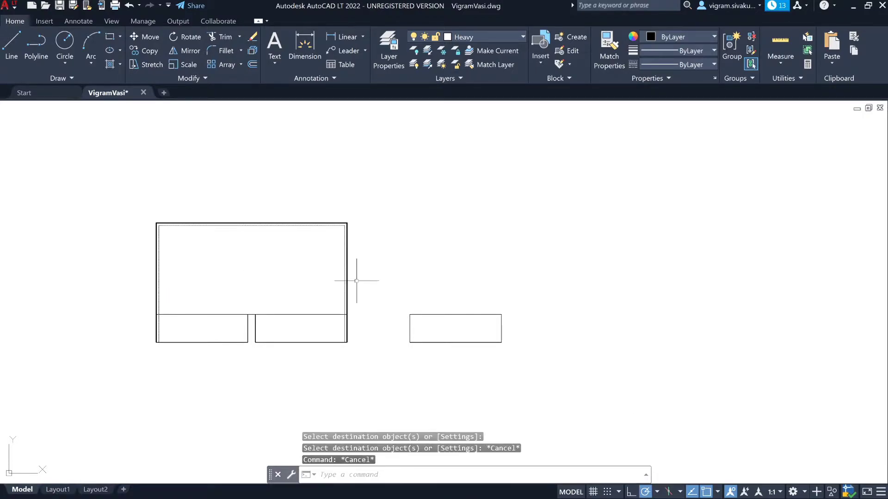
Offset the left and right sides of the separate tread 1" inward.
text(o)
key(Return)
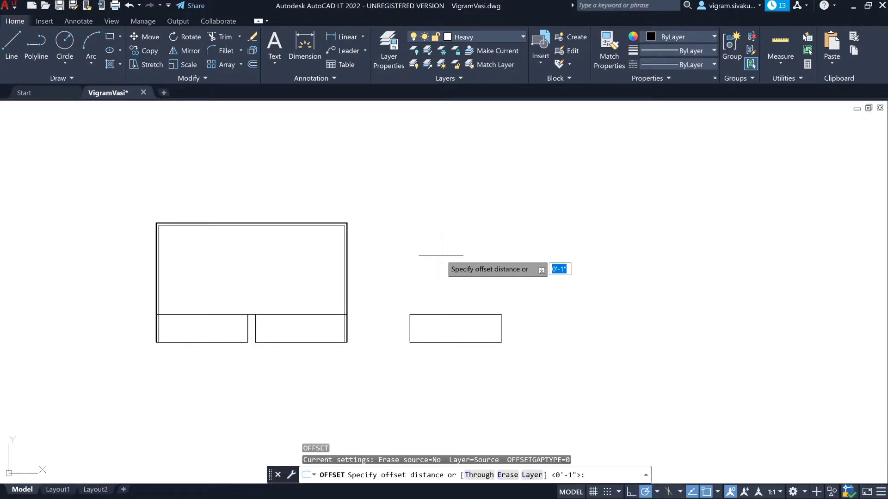
key(Return)
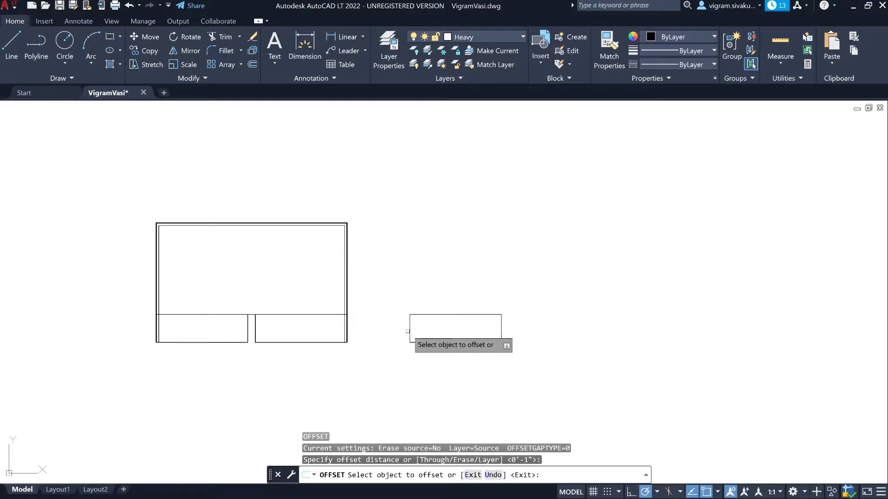
click(410, 330)
click(432, 325)
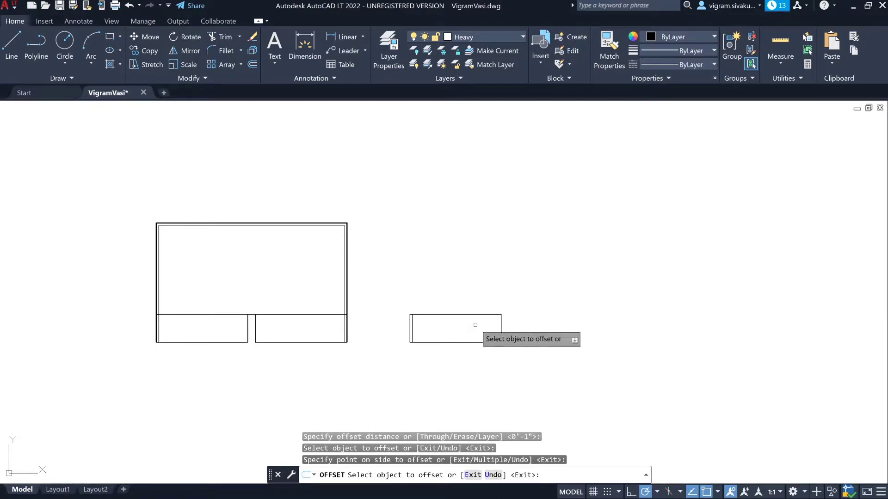
click(501, 324)
click(467, 331)
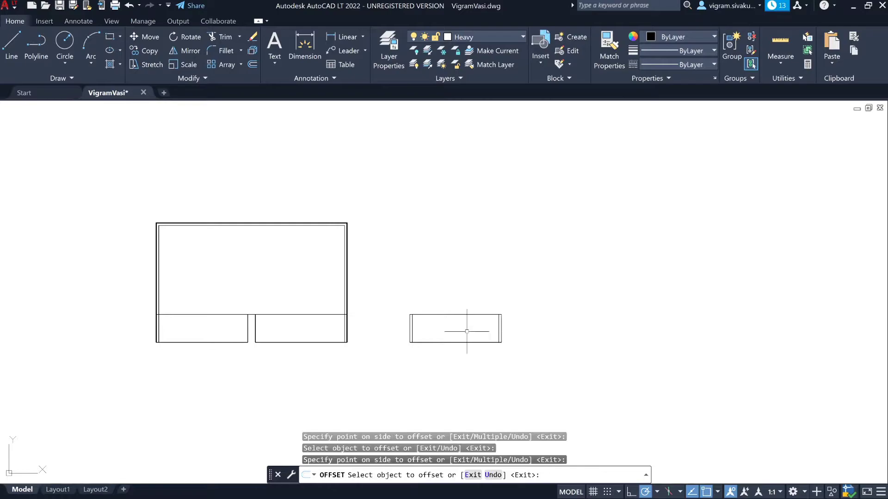
key(Escape)
Match the outer outline's heavy properties onto the separate tread's outermost left and right side lines.
text(ma)
key(Return)
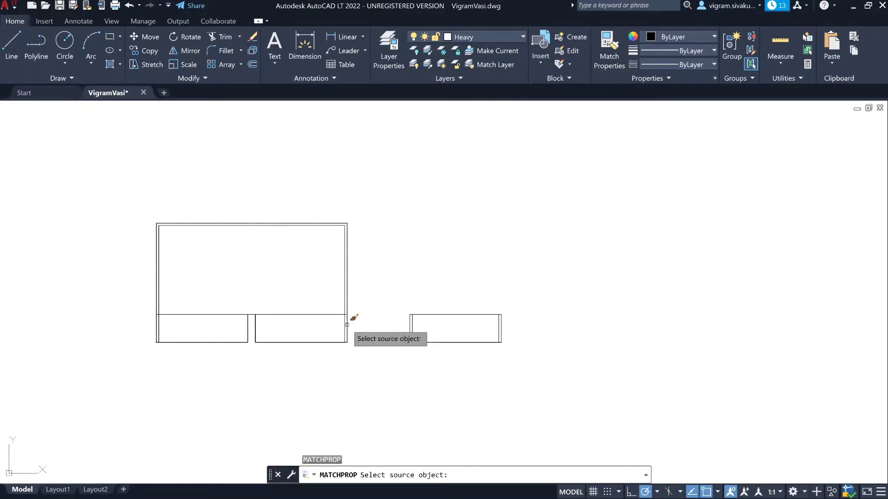
click(351, 318)
click(413, 319)
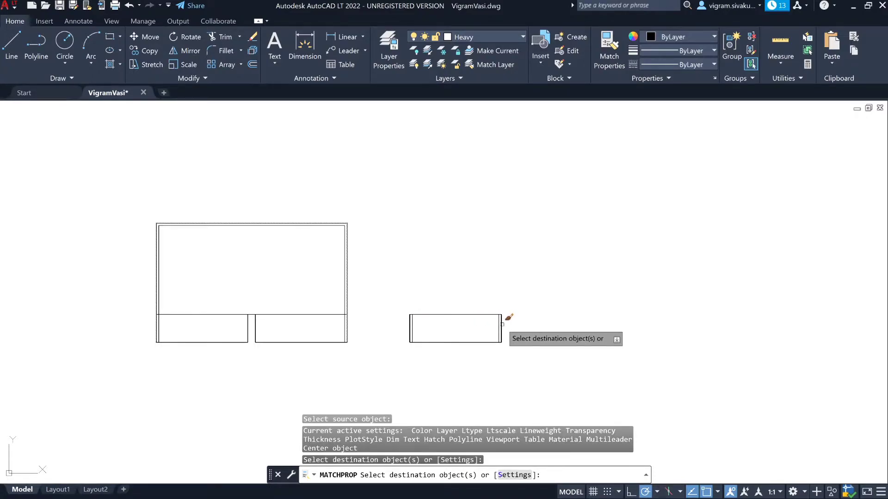
key(Escape)
key(Escape)
key(Escape)
key(Escape)
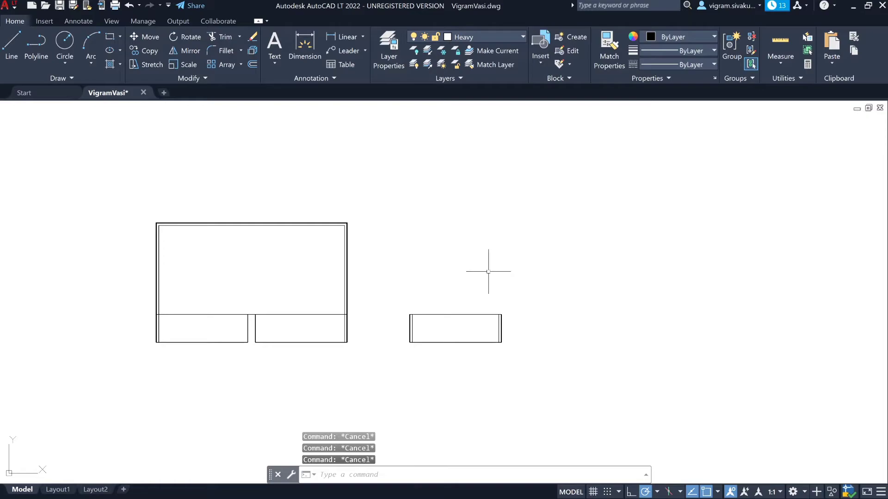
Define all the stair linework as a block named Staircase, based at the outline's top-left corner, and open it in the block editor.
click(144, 361)
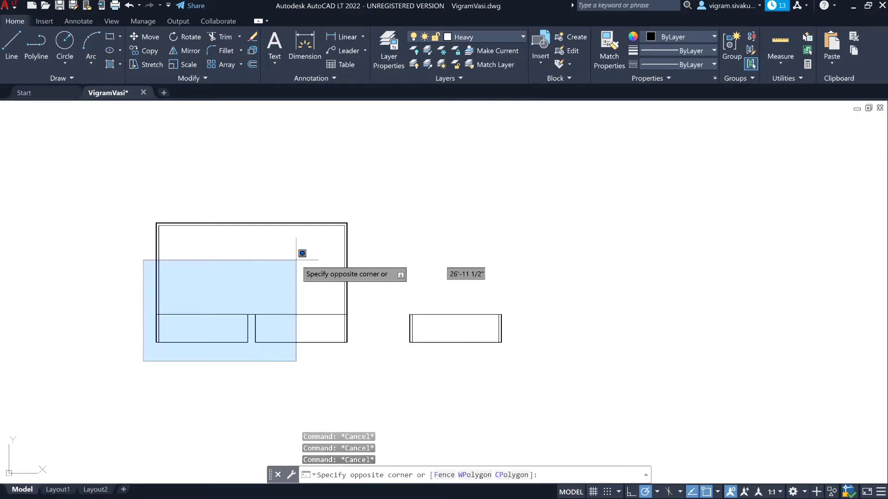
click(542, 183)
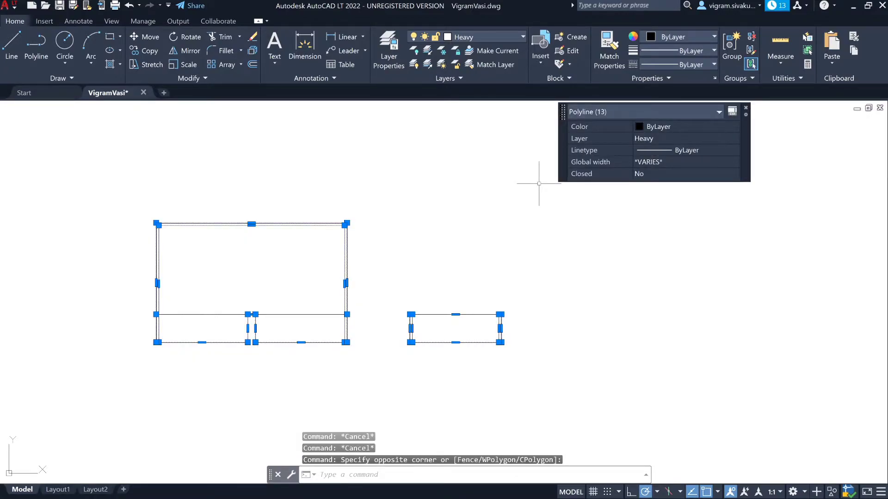
text(b)
key(Return)
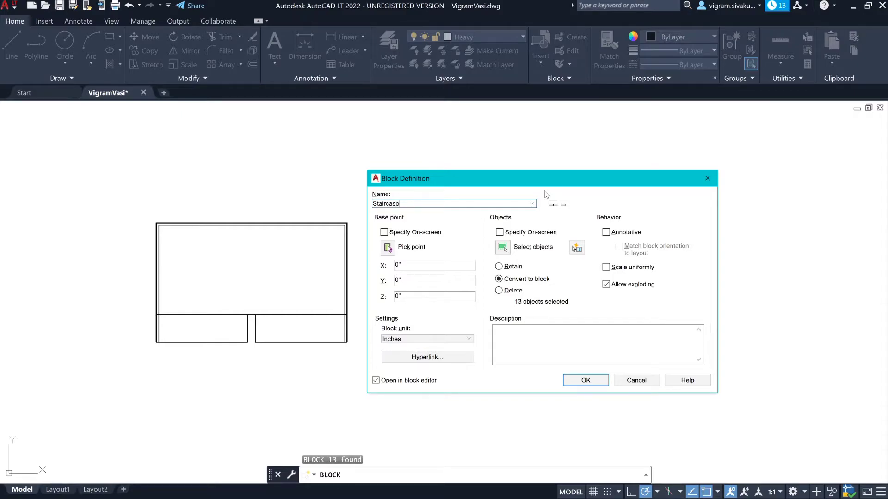
click(387, 248)
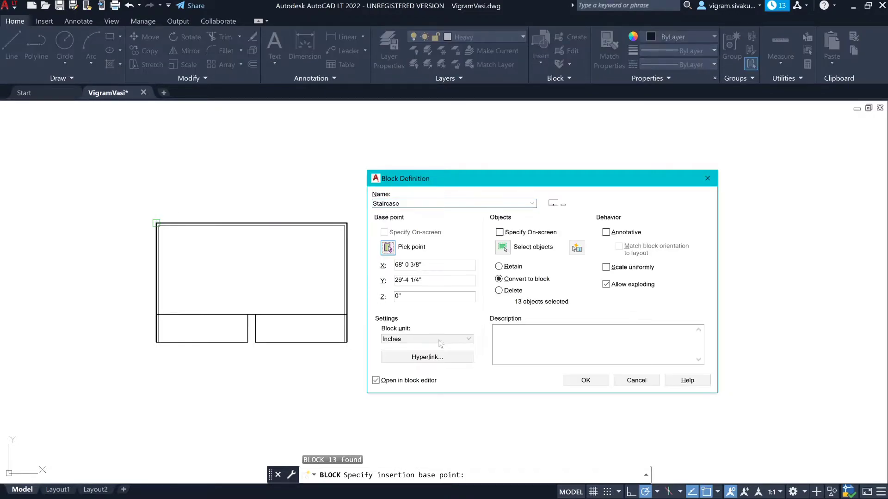
click(574, 382)
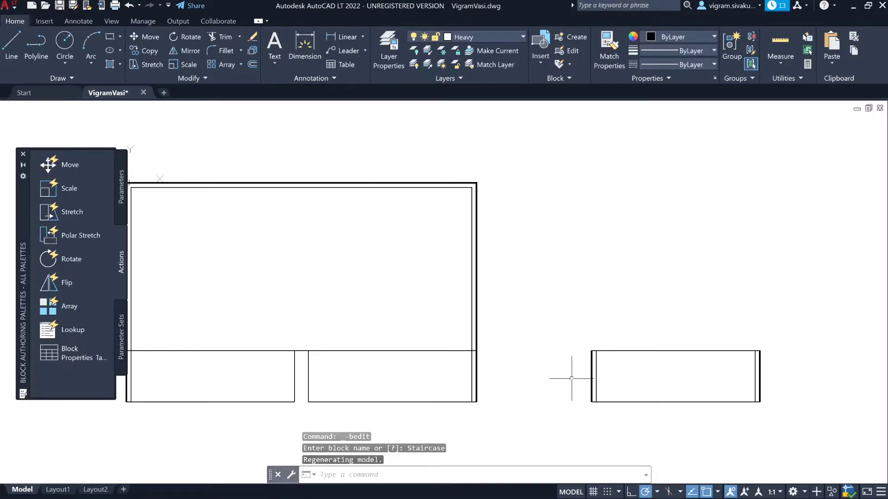
Place a Visibility parameter on the outline's top edge near its left corner.
middle_drag(318, 248, 387, 238)
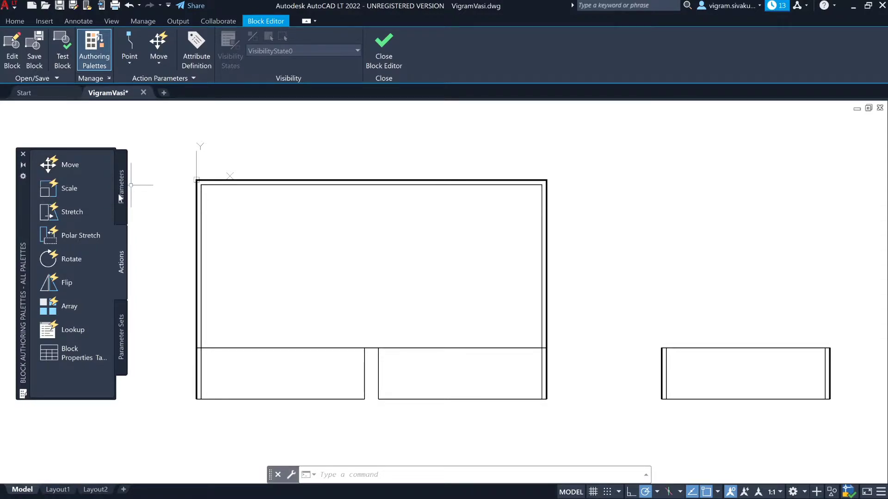
click(120, 207)
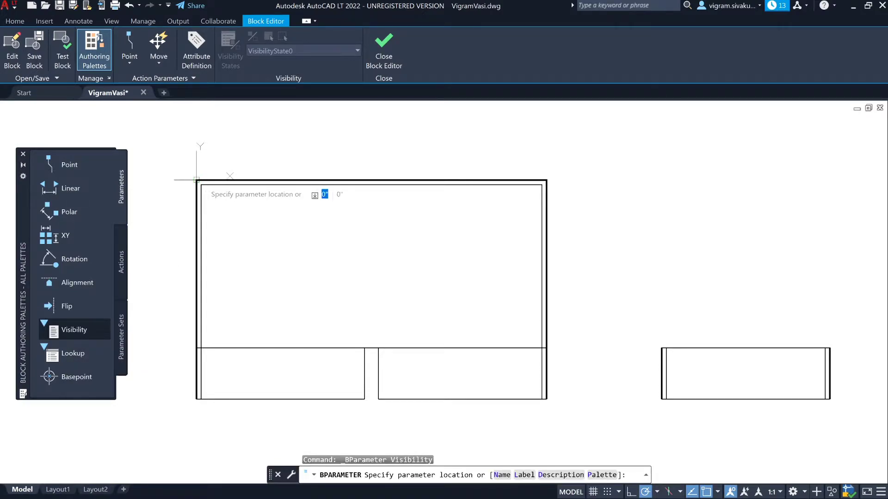
click(242, 180)
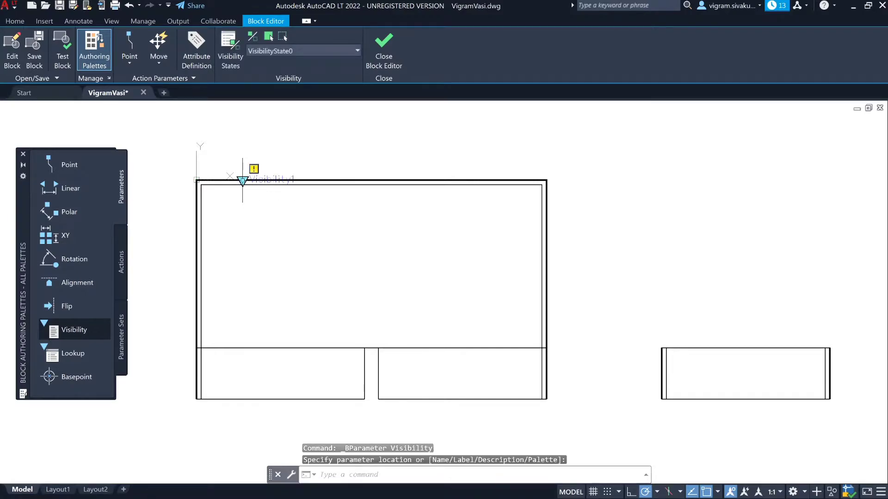
Create a visibility state named Flat turn that shows all existing objects.
click(228, 45)
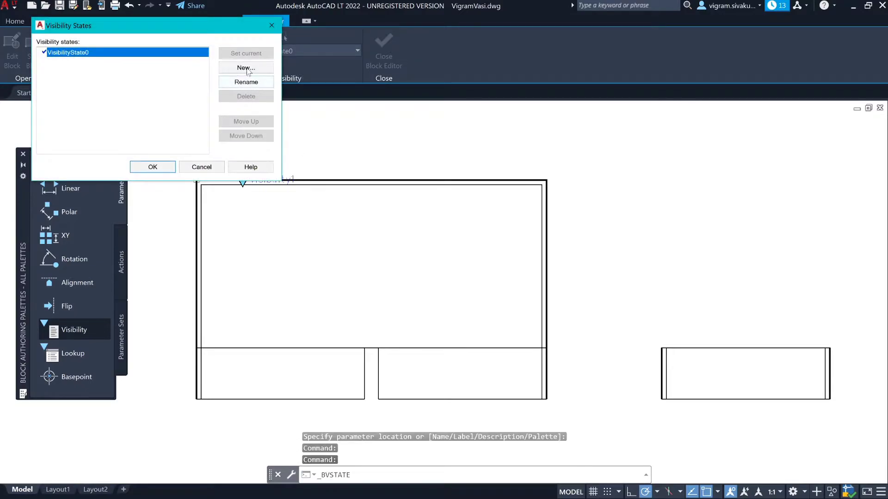
click(246, 67)
text(F)
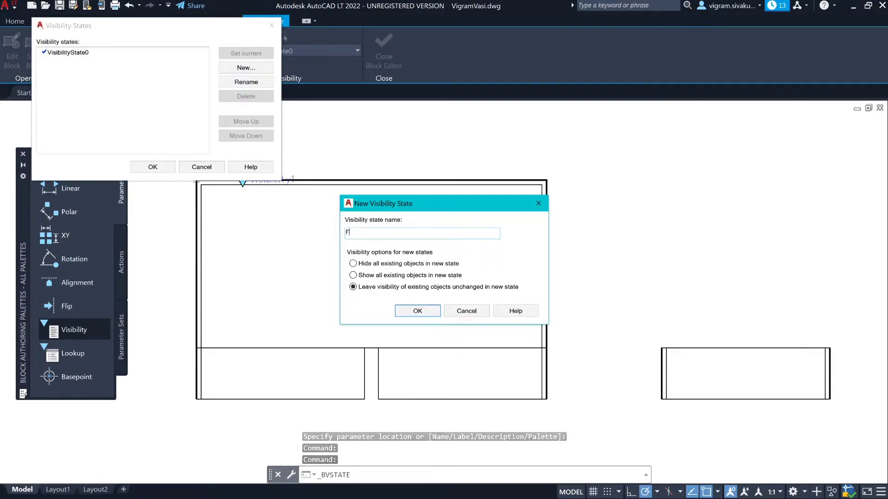
text(lat turn)
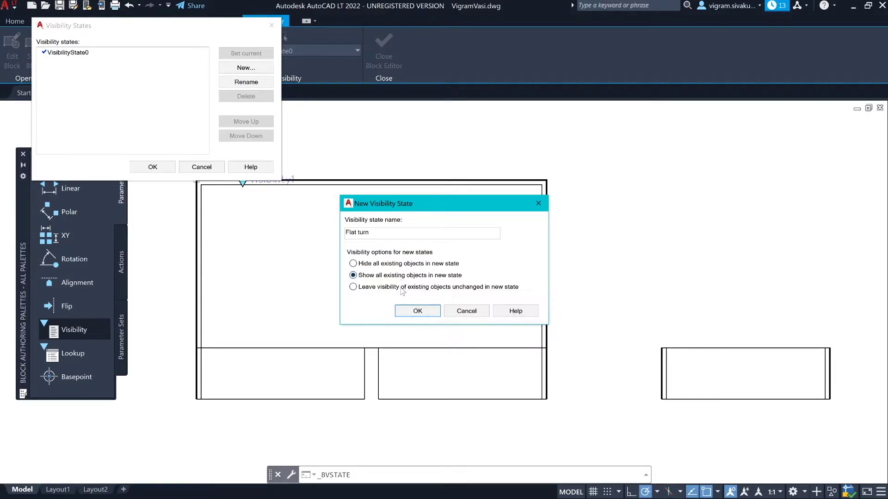
click(405, 313)
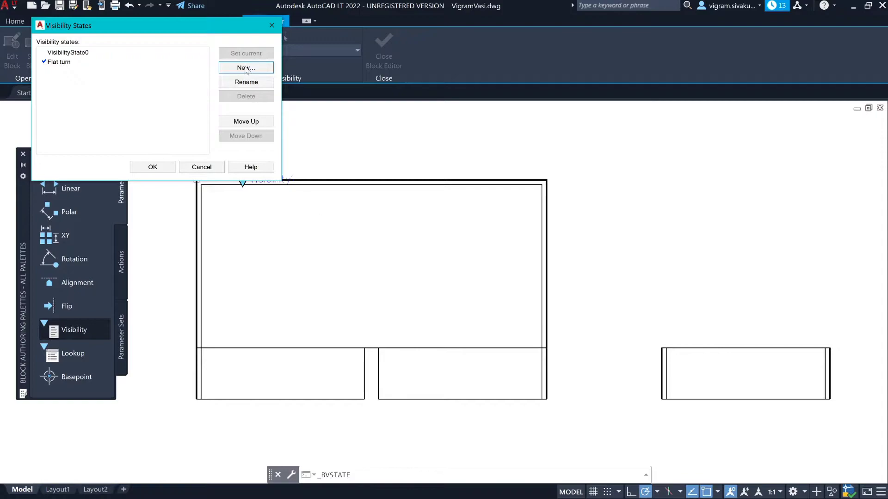
Rename VisibilityState0 as Straight, move it below Flat turn in the state order, and accept the visibility states.
click(180, 52)
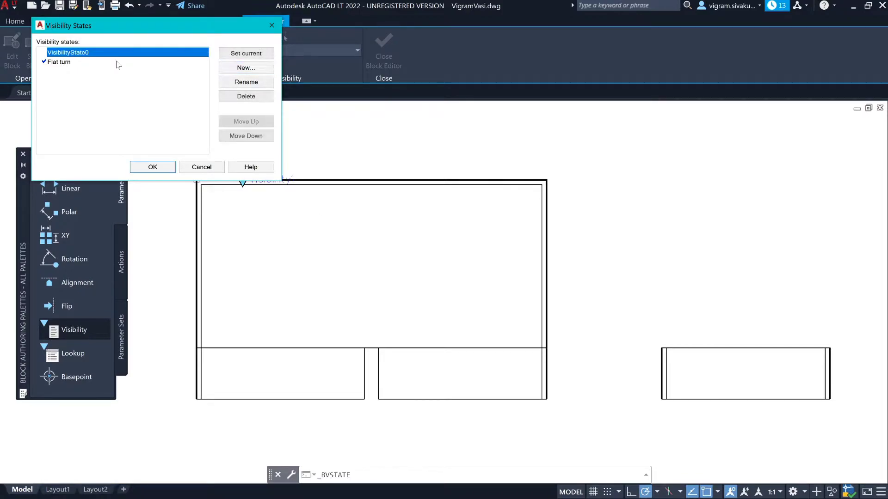
click(248, 83)
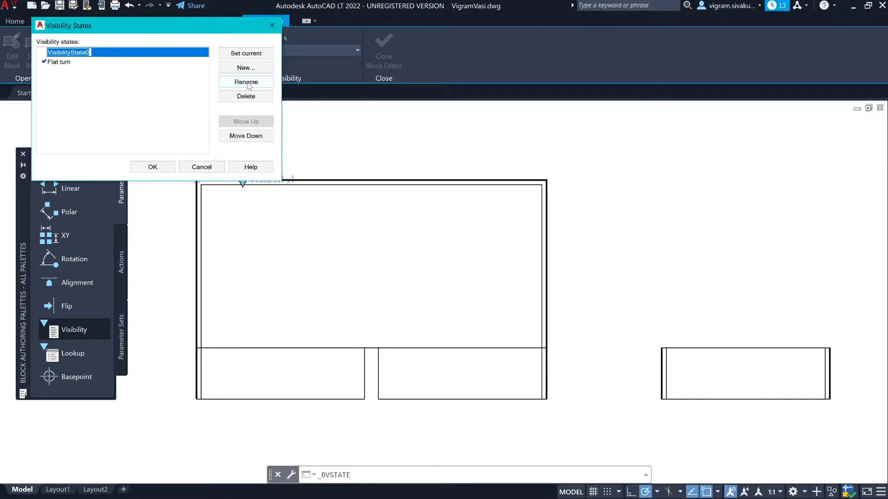
text(Sy)
text(raight)
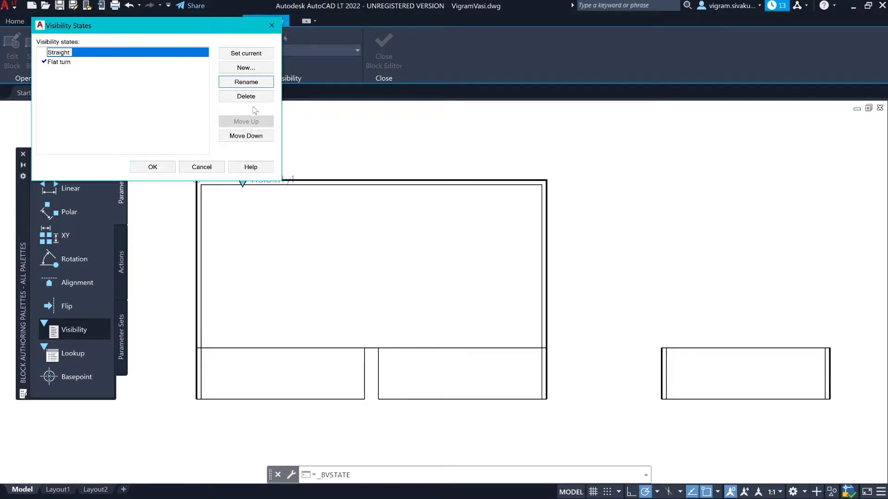
click(241, 138)
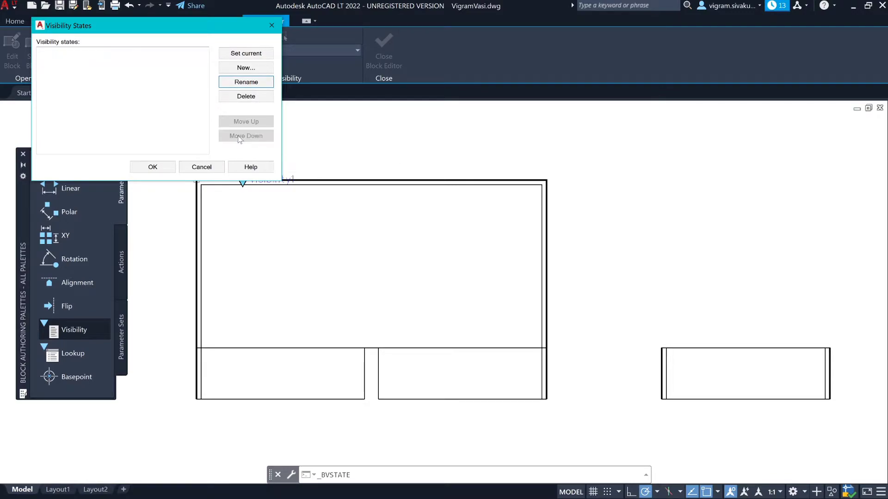
click(138, 167)
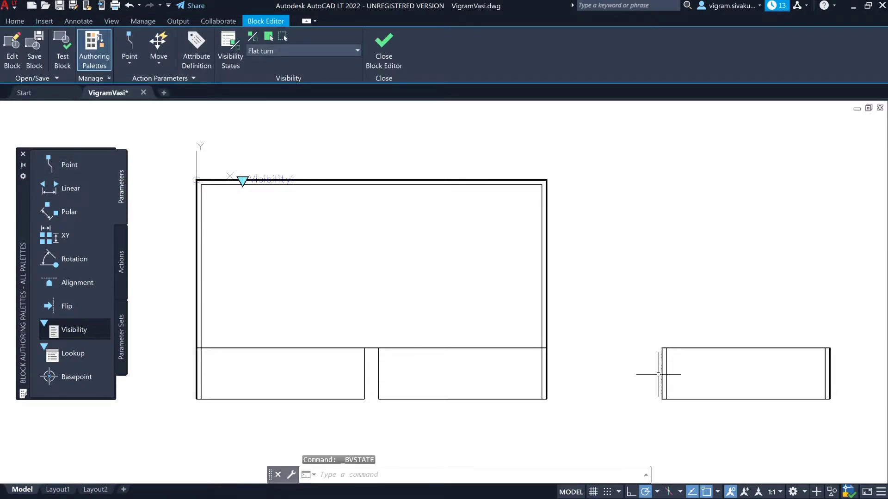
Move the separate tread by its top-left corner onto the top-left corner of the flat-turn outline.
click(633, 413)
click(847, 295)
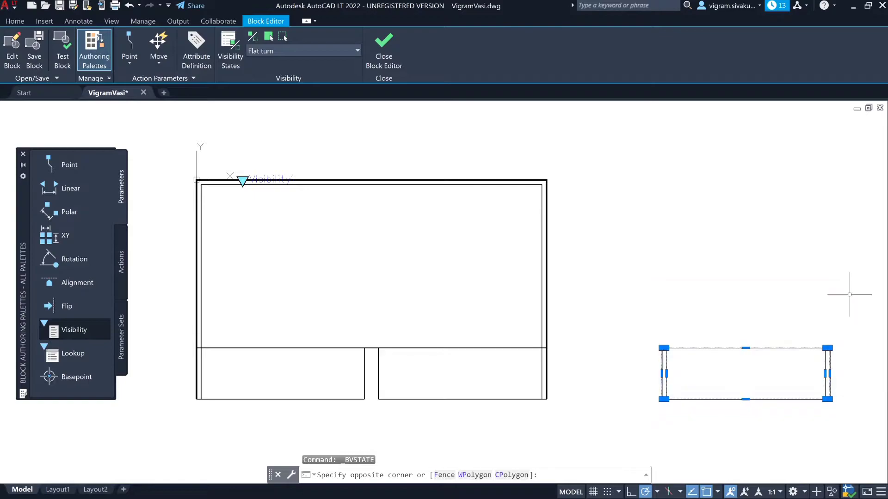
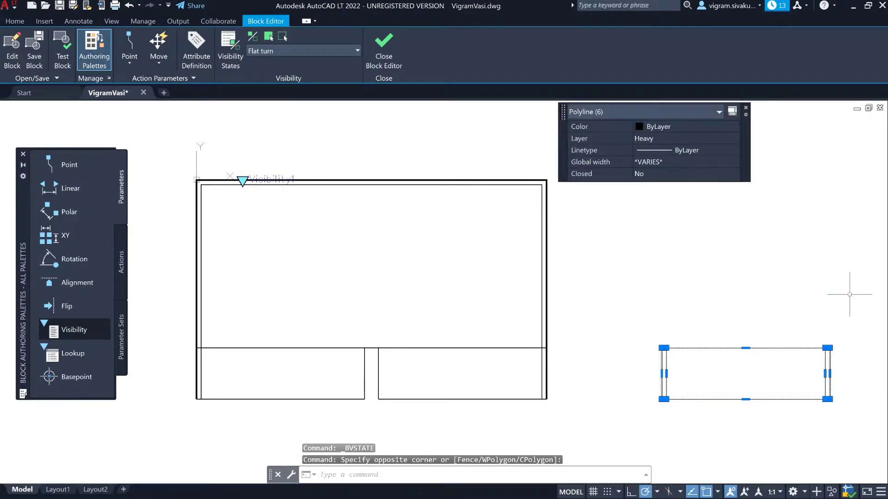
click(661, 348)
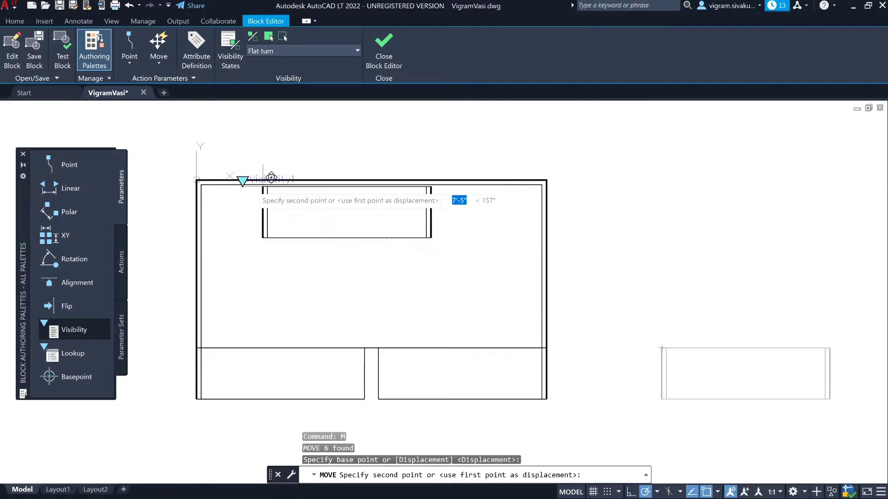
click(198, 181)
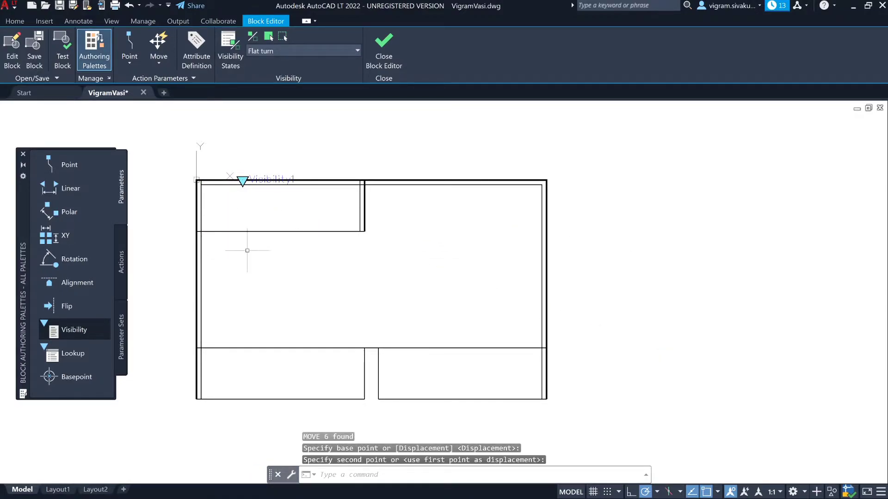
Hide the moved tread's linework in the Flat turn state, leaving the Visibility parameter out of the selection.
click(178, 239)
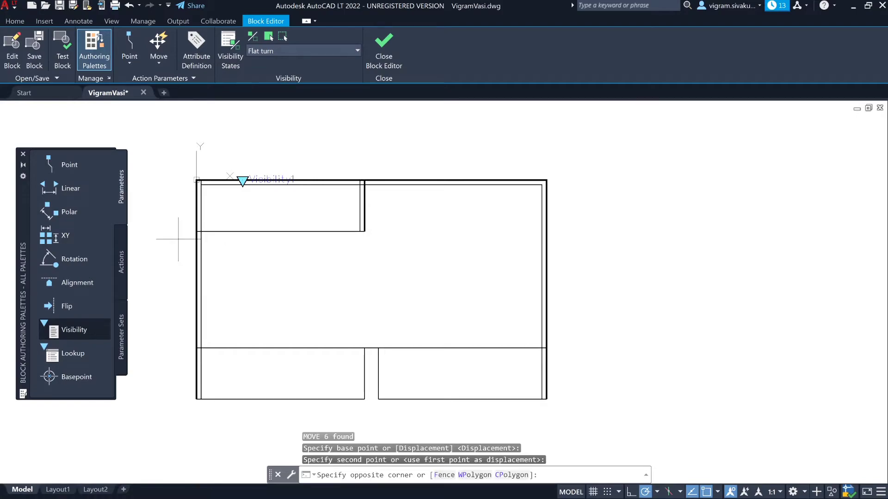
click(382, 159)
shift+click(225, 199)
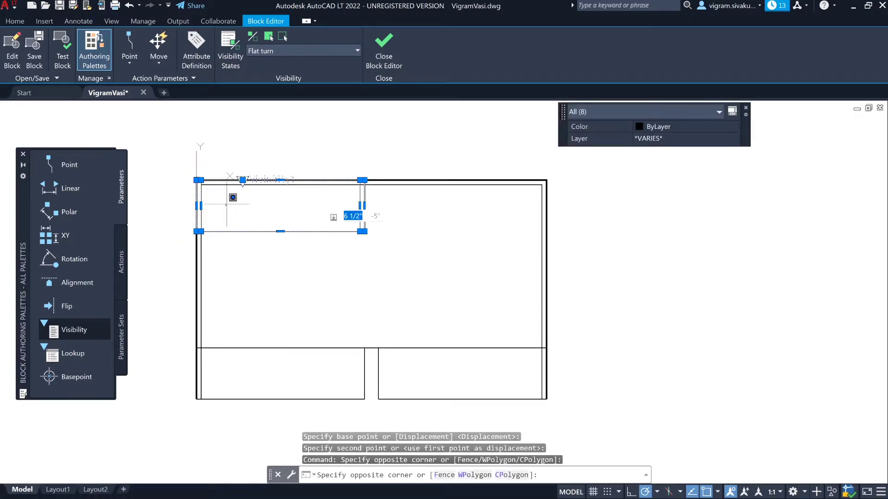
shift+click(328, 141)
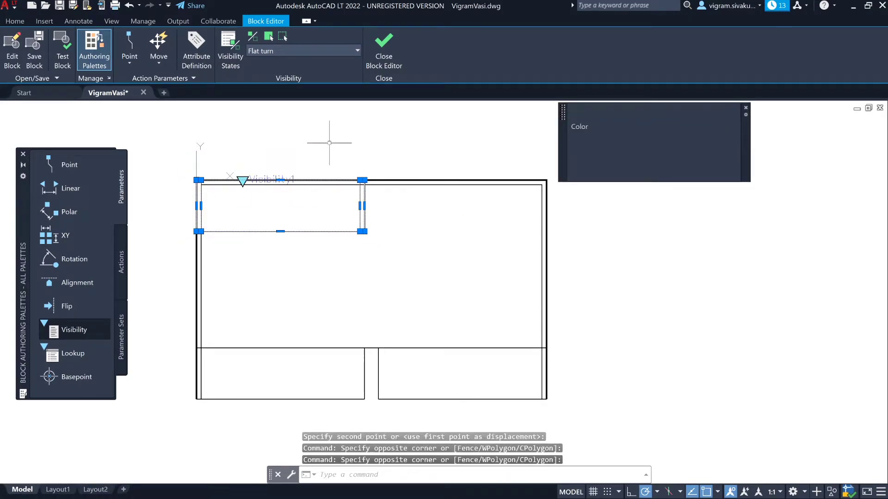
click(282, 39)
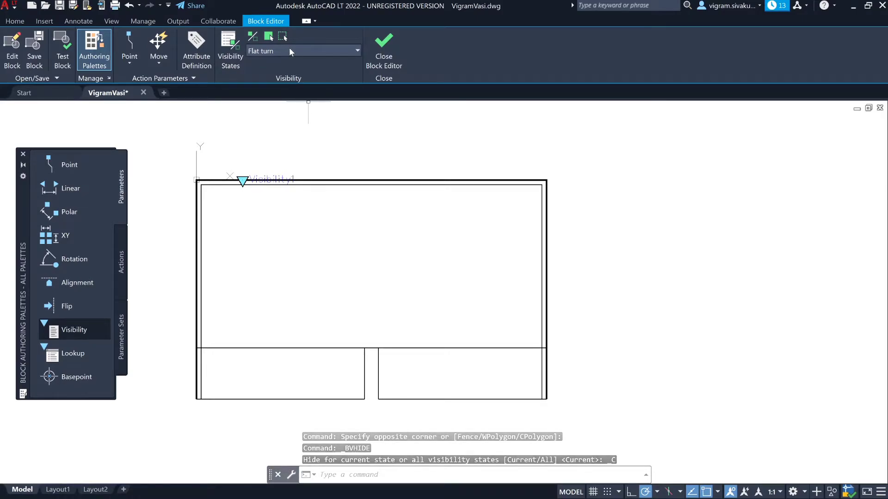
Switch to the Straight visibility state and hide all the flat-turn stair linework in it.
click(289, 50)
click(289, 76)
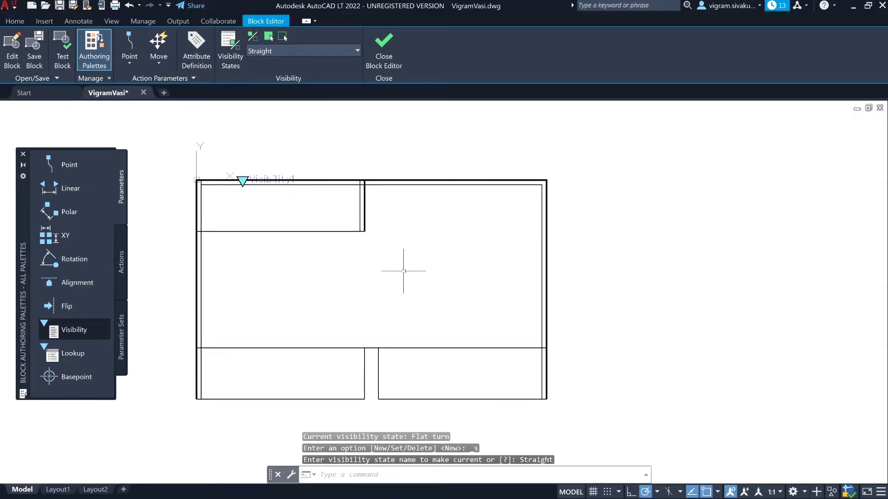
click(595, 429)
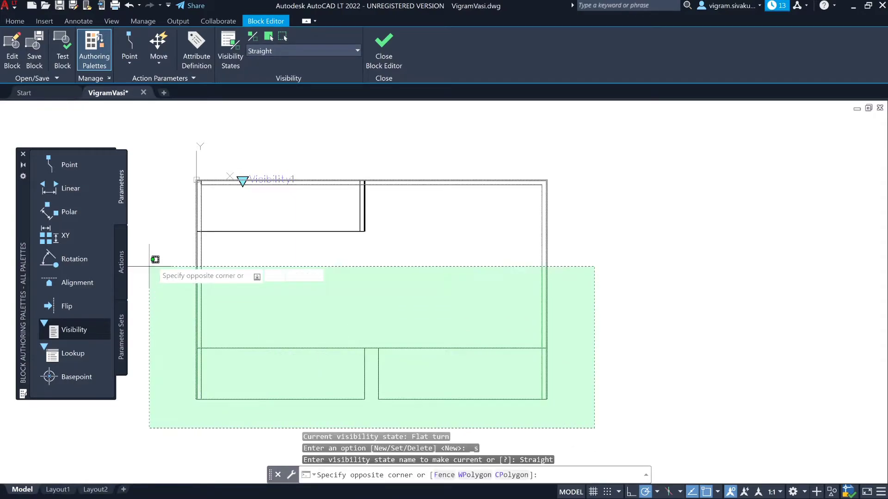
click(153, 256)
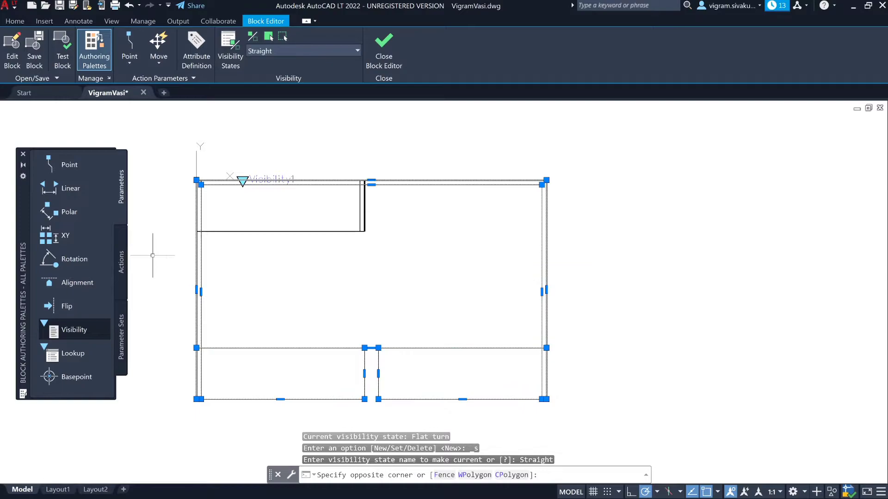
click(283, 37)
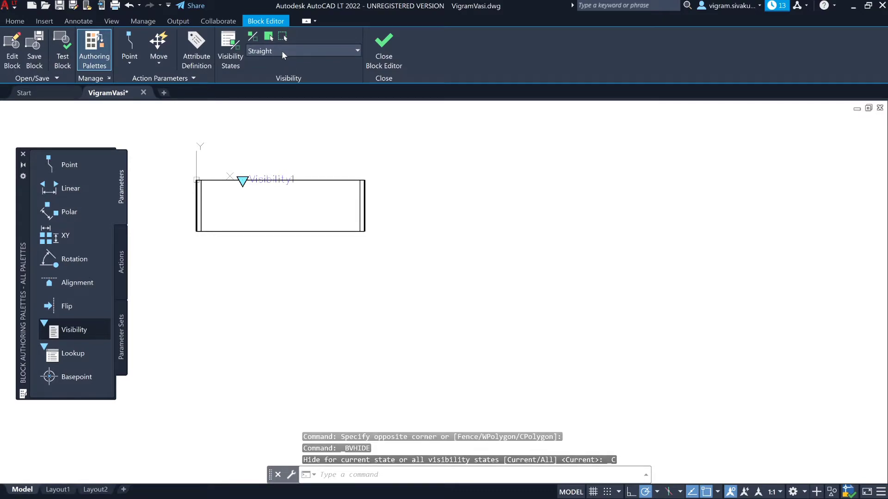
In the Flat turn state, place a Linear Stretch parameter set from the outline's left side to its right side, labelled above the plan.
click(282, 49)
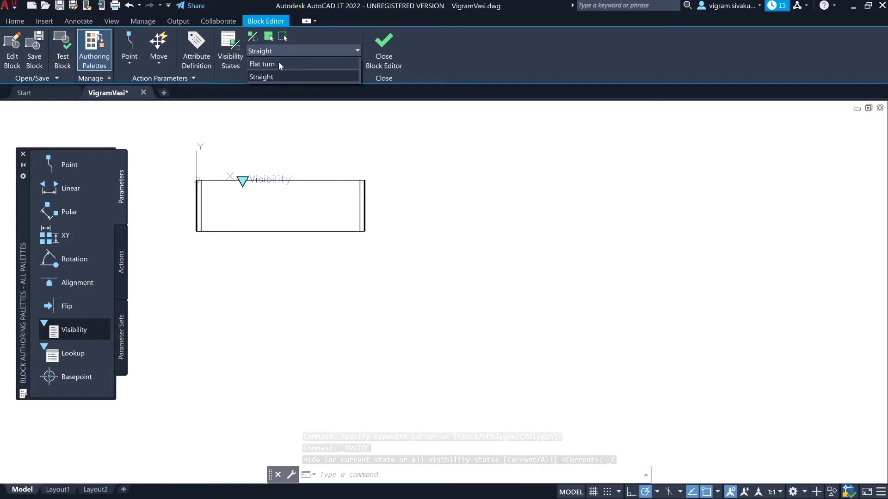
click(279, 64)
key(Escape)
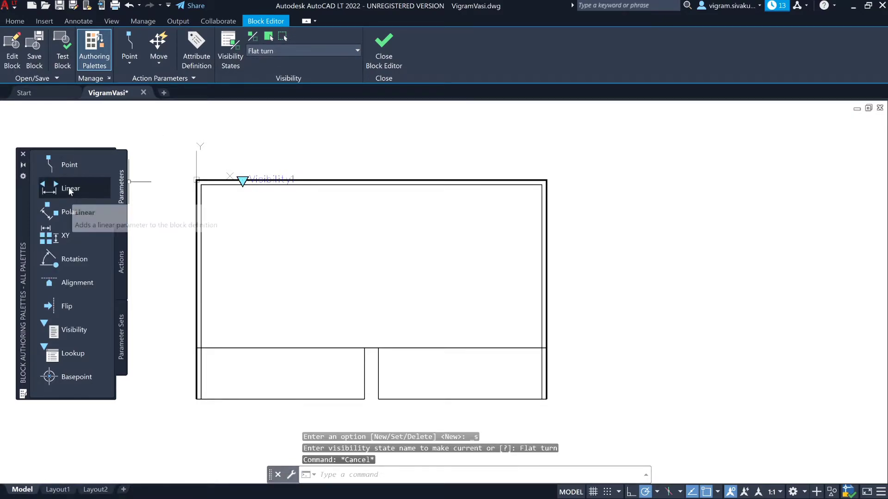
click(122, 340)
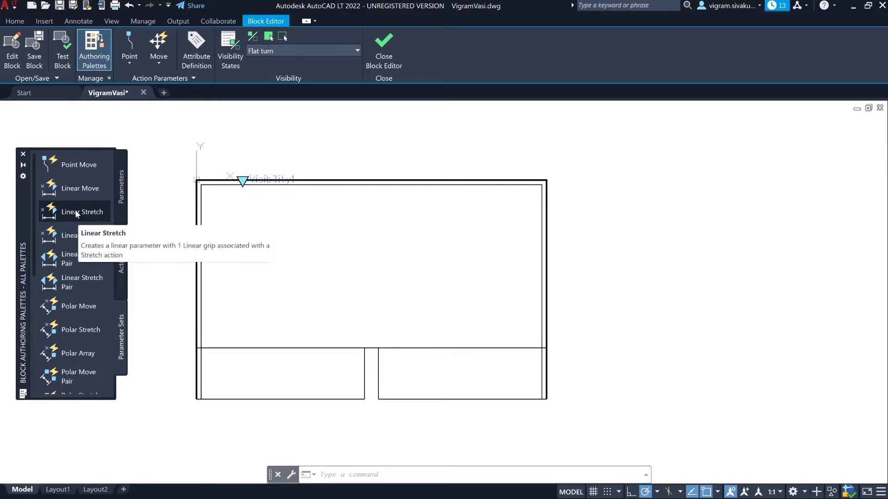
click(89, 215)
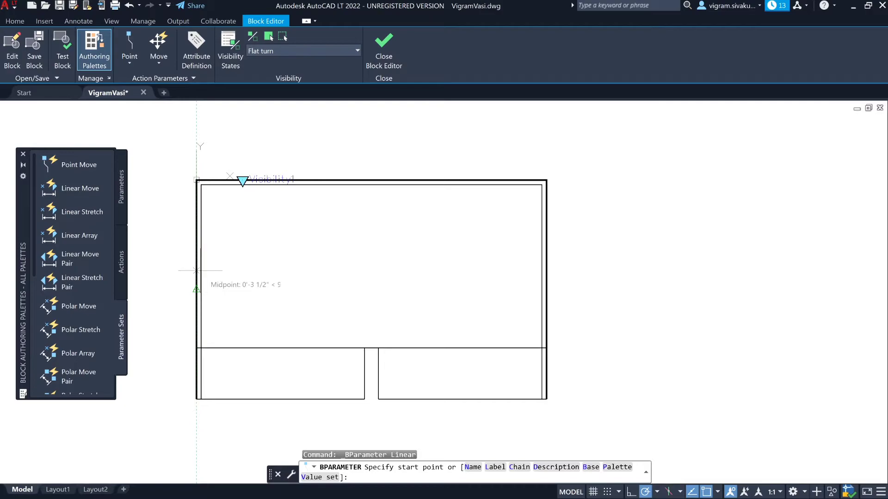
click(197, 227)
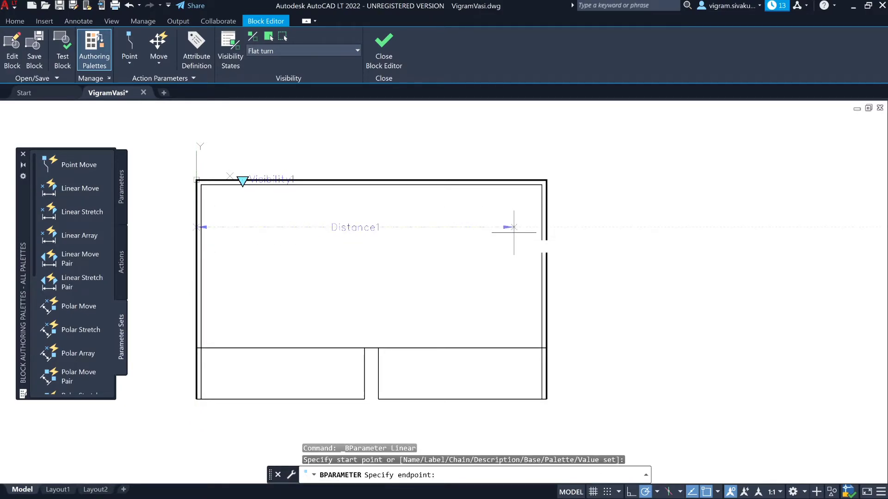
click(545, 227)
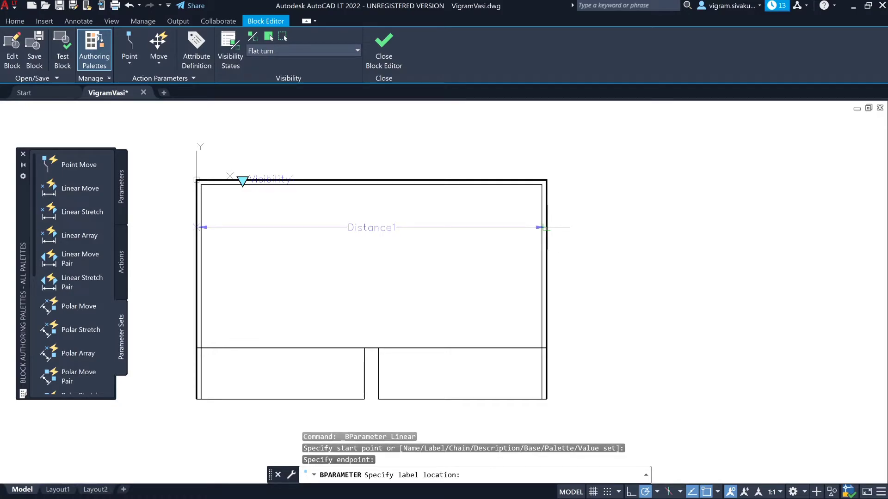
click(554, 130)
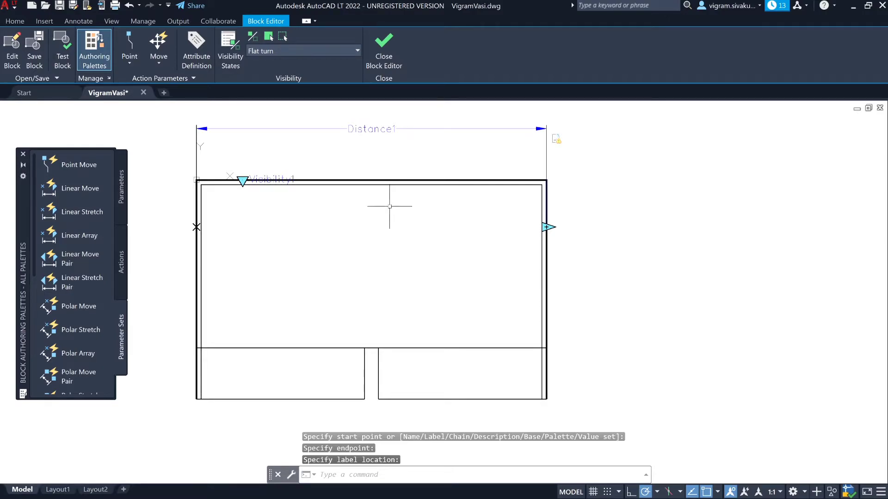
Add a vertical Linear Stretch parameter set from the landing's lower edge midpoint to its top edge midpoint, labelled right of the plan.
key(Return)
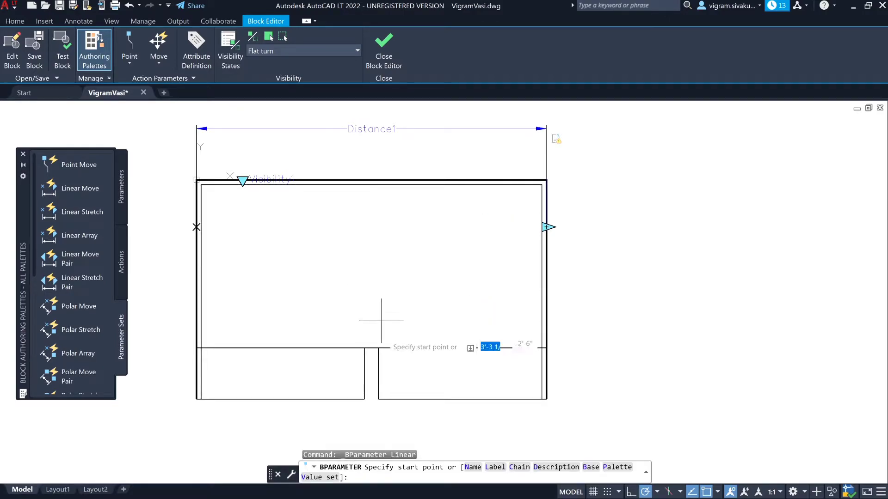
click(371, 347)
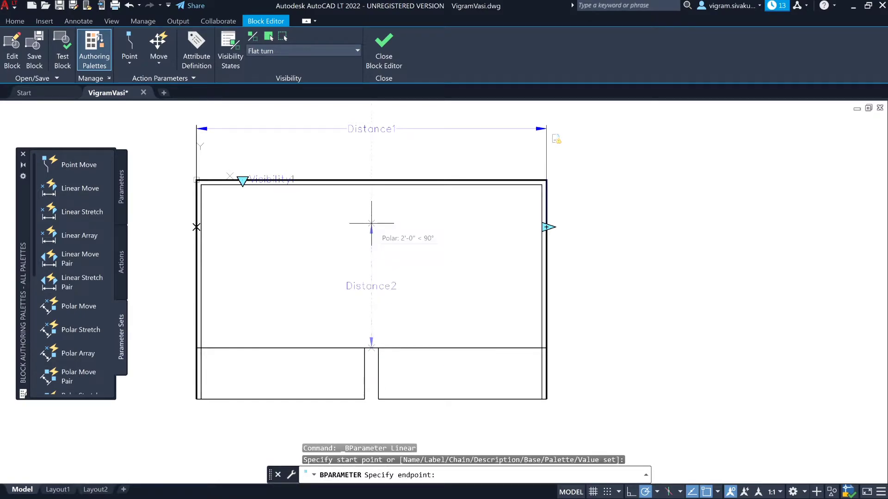
click(371, 180)
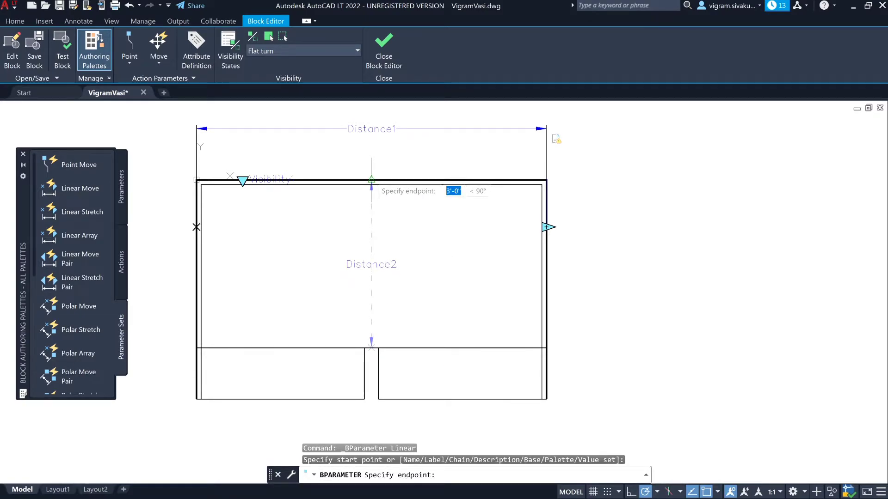
click(372, 180)
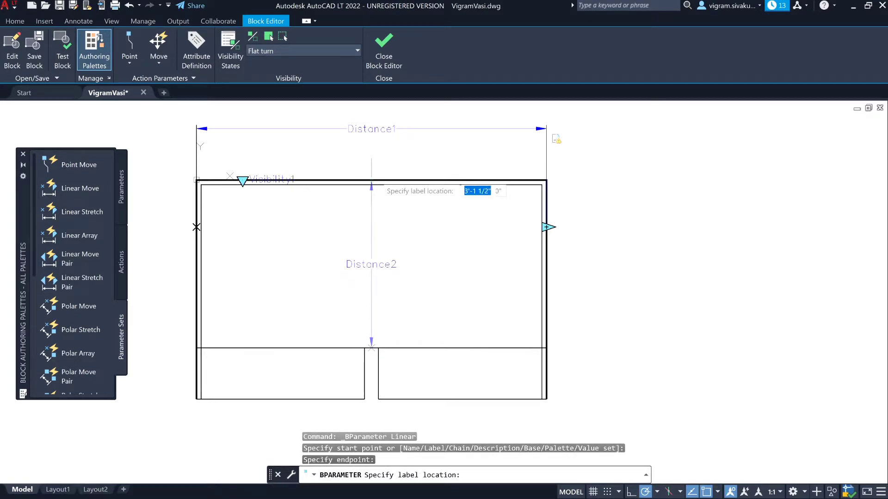
click(591, 179)
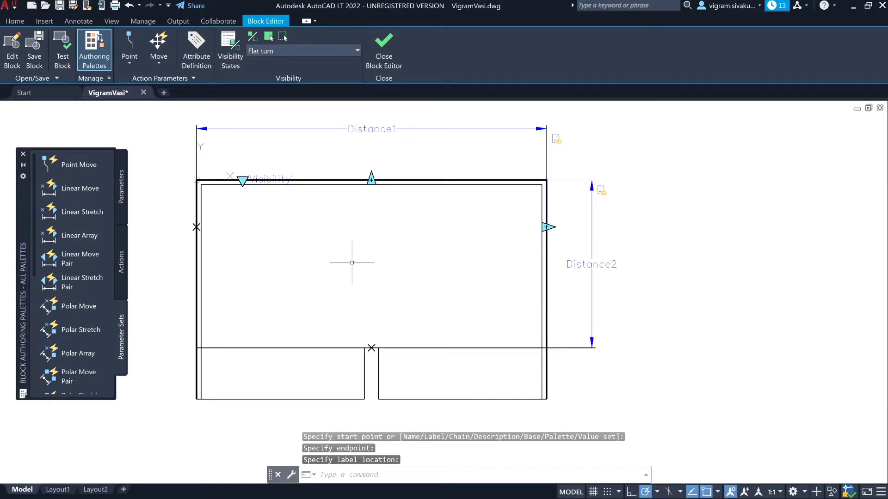
Add a vertical Linear Stretch parameter set from the landing's lower-left corner to the left flight's bottom end, labelled left of the plan.
key(Return)
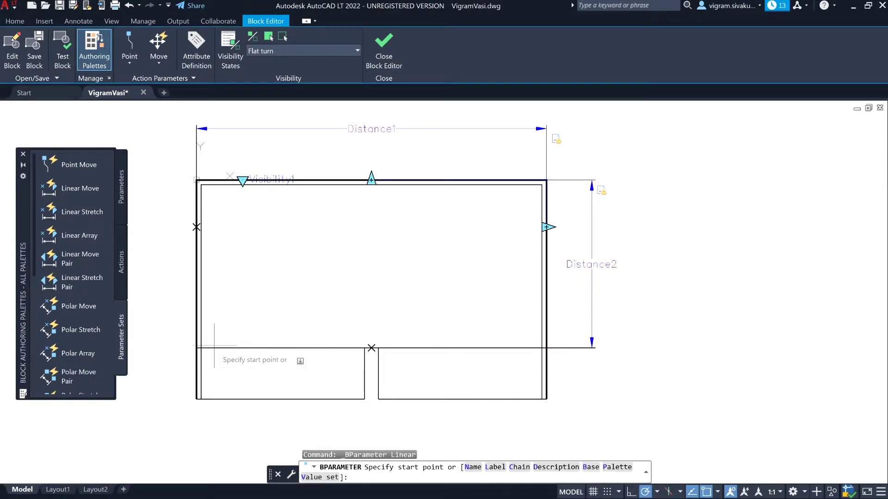
click(197, 348)
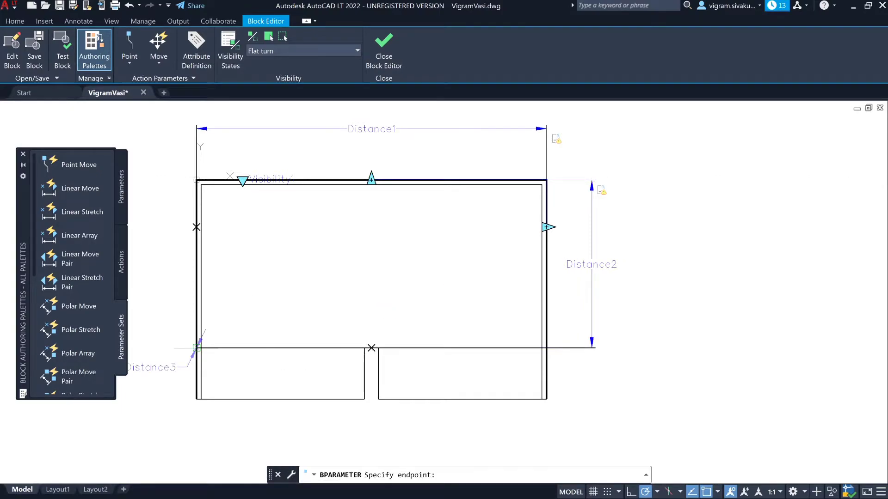
click(197, 399)
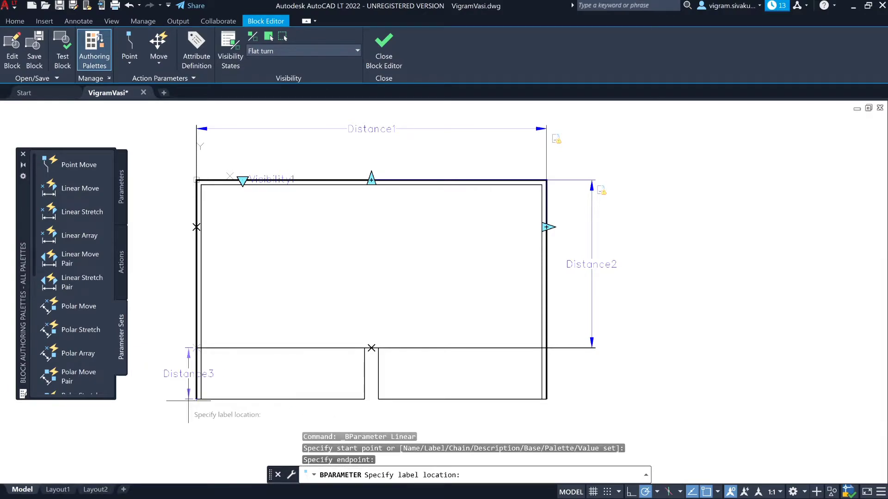
click(157, 400)
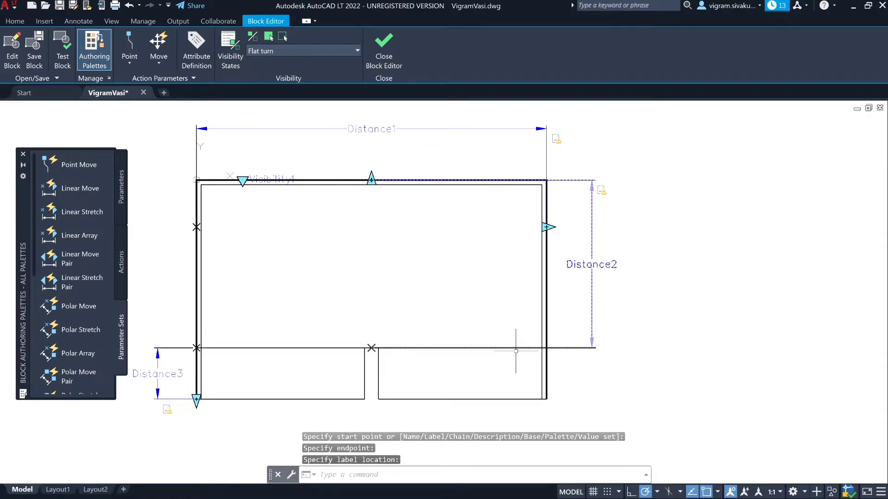
Add a vertical Linear Stretch parameter set from the landing's lower-right corner to the right flight's bottom end, and move its label right of the plan.
key(Return)
click(546, 348)
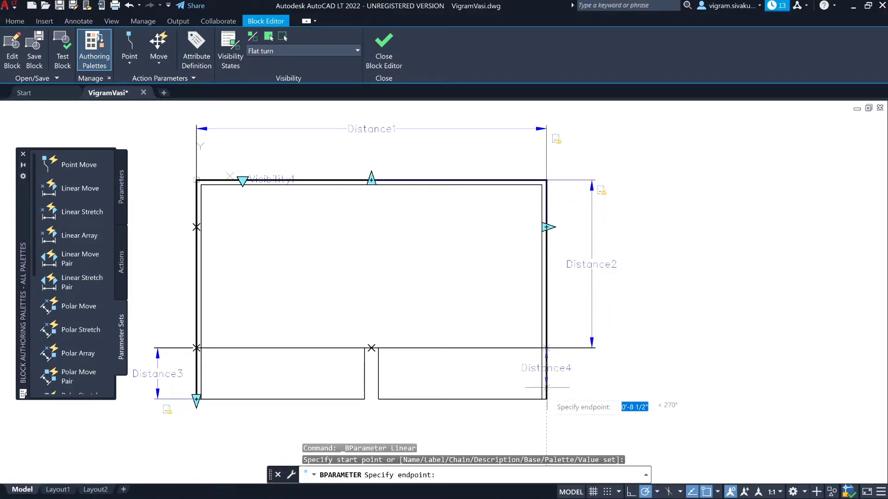
click(546, 399)
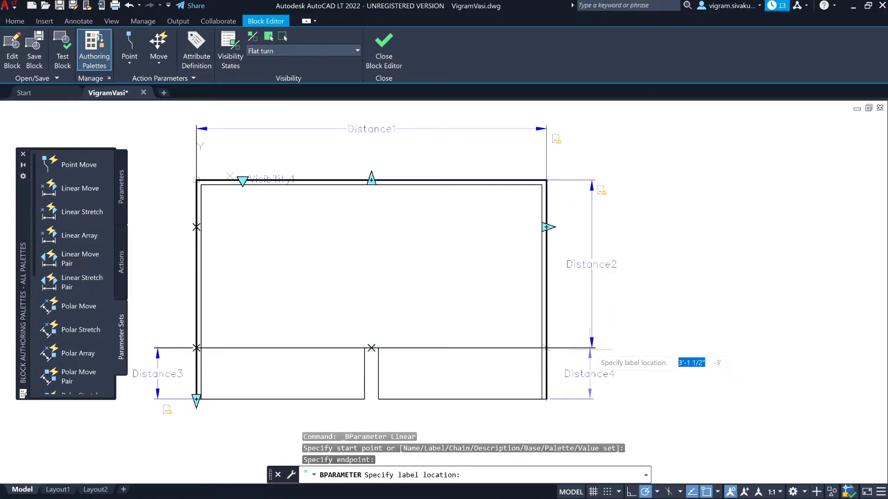
click(372, 374)
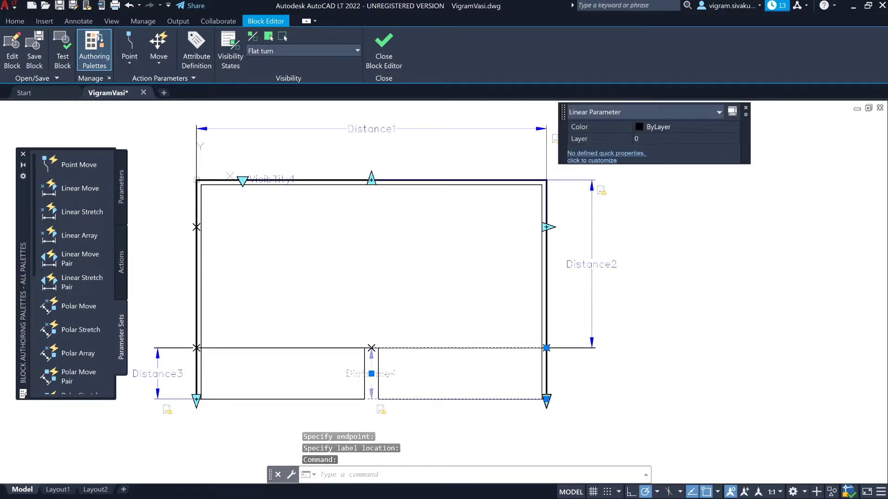
click(371, 374)
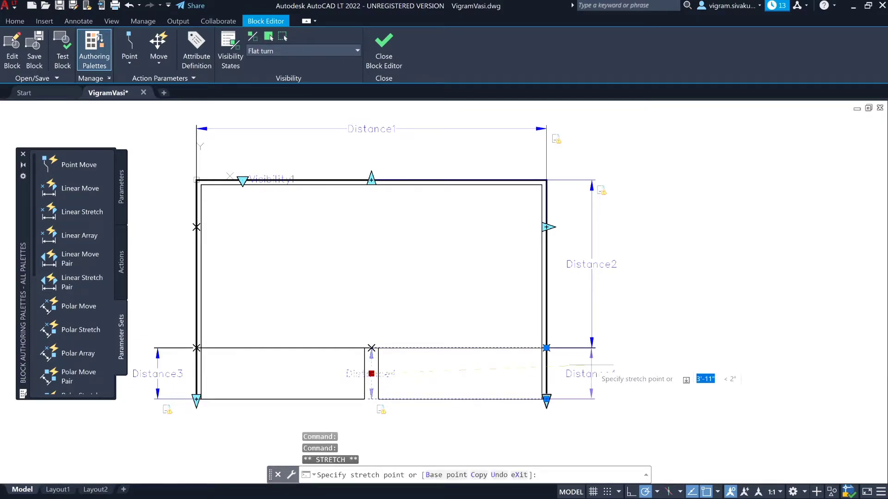
click(591, 373)
key(Escape)
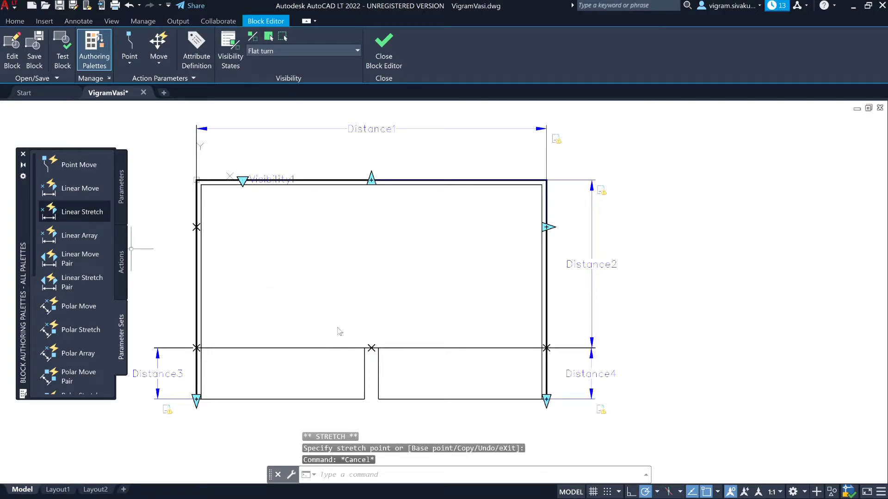
Add a horizontal Linear Stretch parameter set from the landing's lower-left corner to its lower edge midpoint, labelled inside the landing.
click(197, 348)
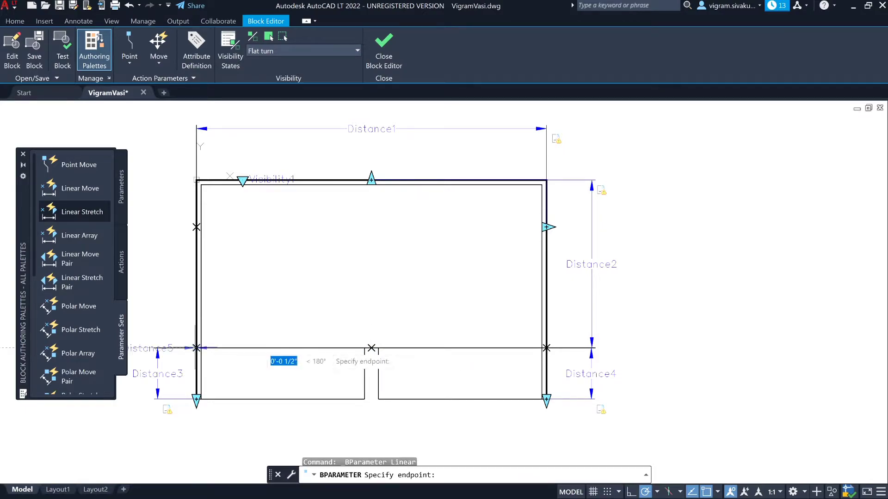
click(372, 348)
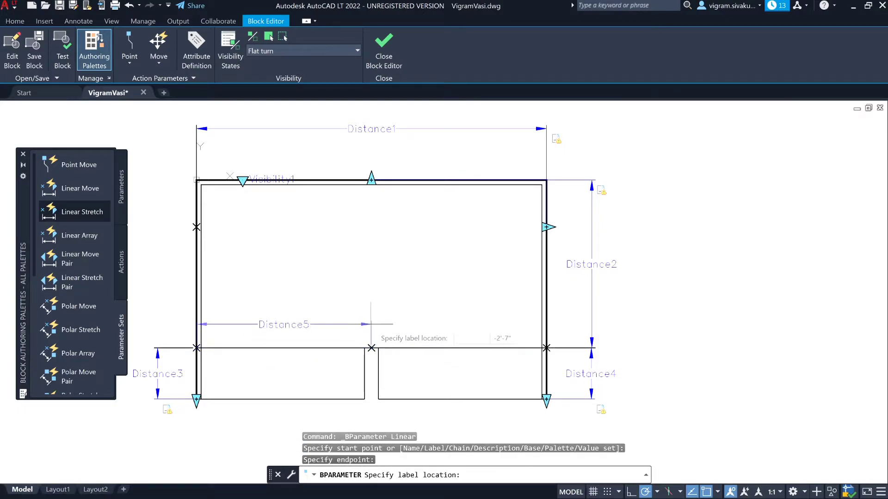
click(371, 305)
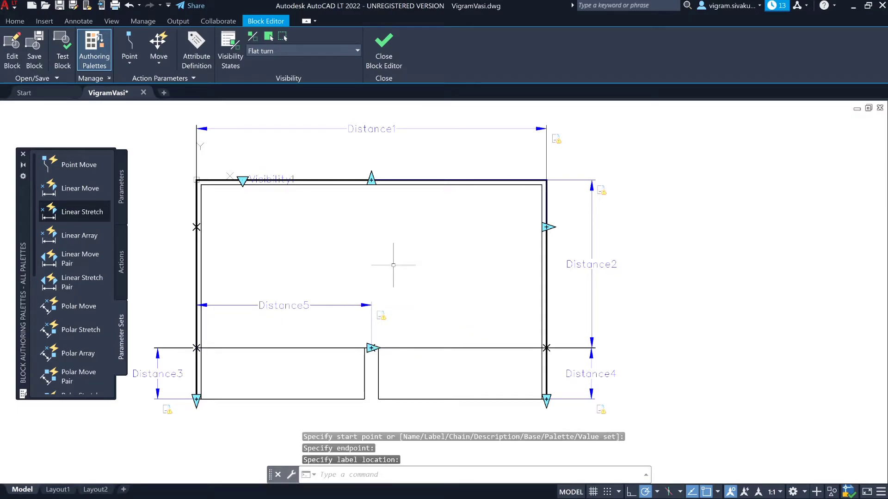
Place a Basepoint parameter at the outline's upper-left corner and add a second Stretch action to the overall width parameter Distance1.
click(121, 187)
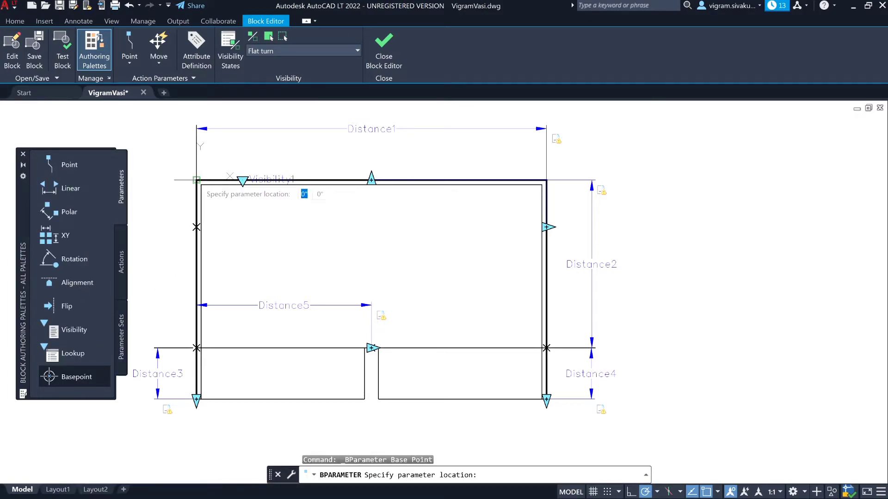
click(121, 262)
Define a new selection set for Distance1's original Stretch action, framing the plan's whole right side and including the objects within that frame.
right_click(555, 140)
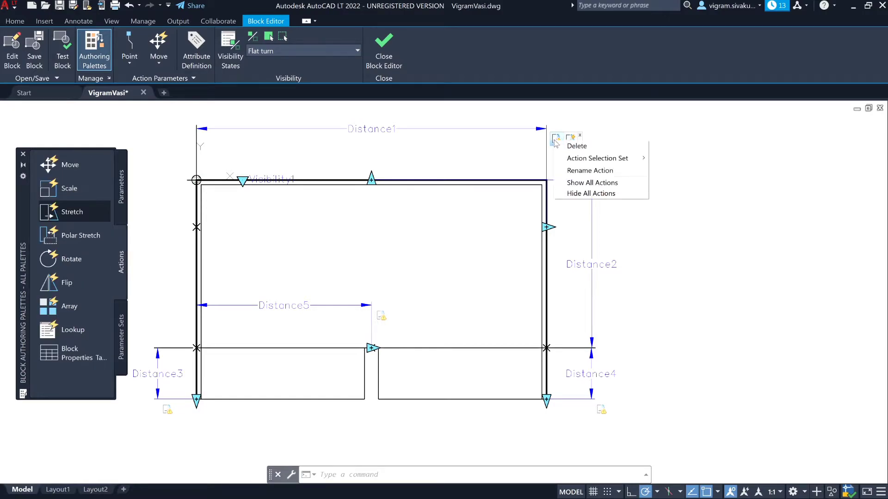
mouse_move(615, 158)
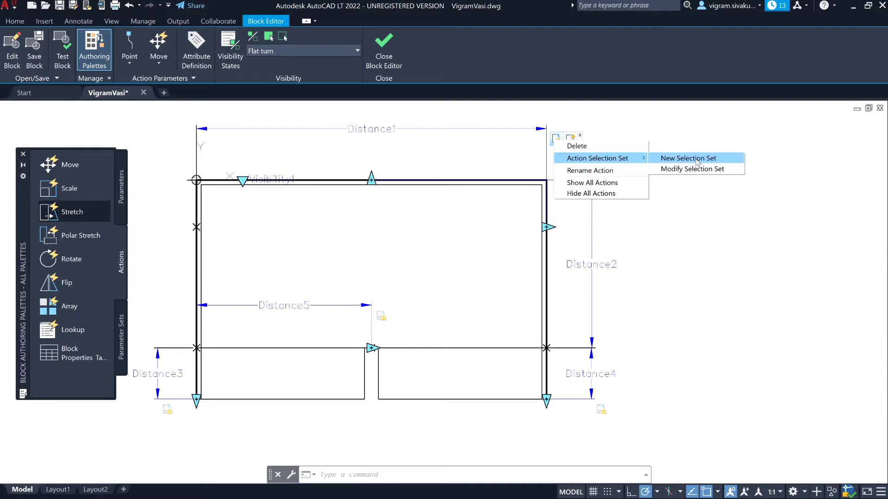
click(694, 159)
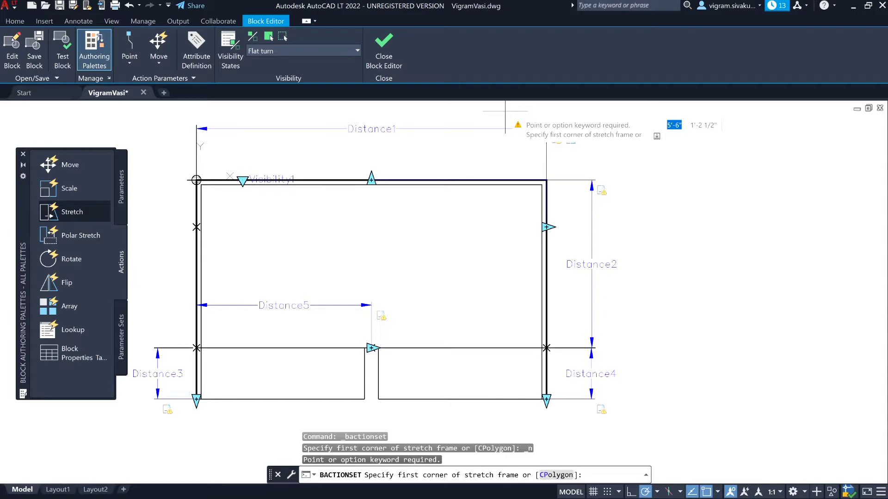
click(505, 111)
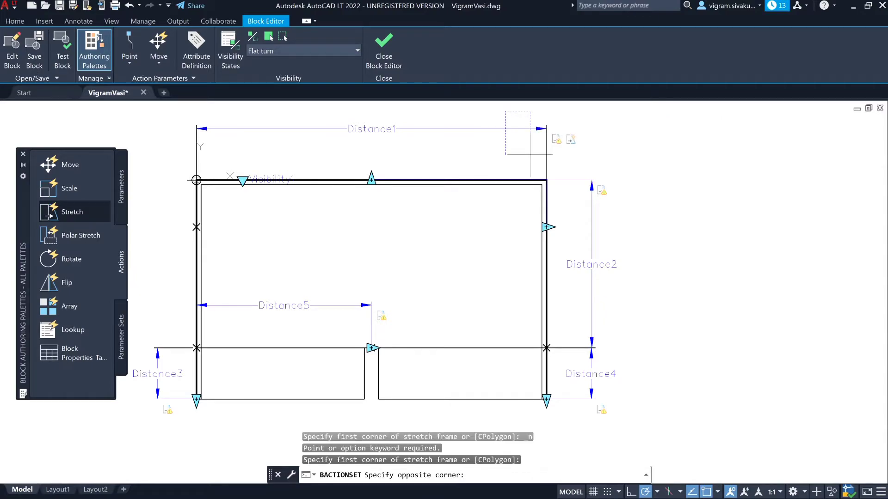
click(638, 436)
click(624, 429)
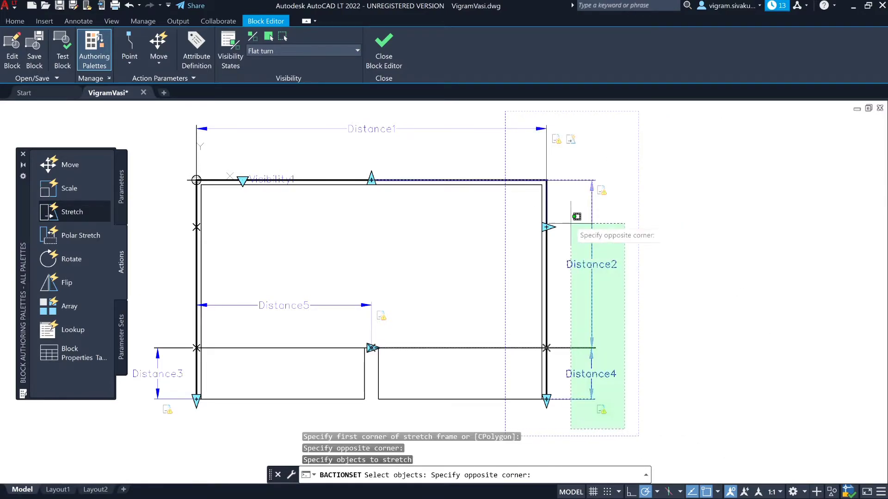
click(519, 117)
key(Return)
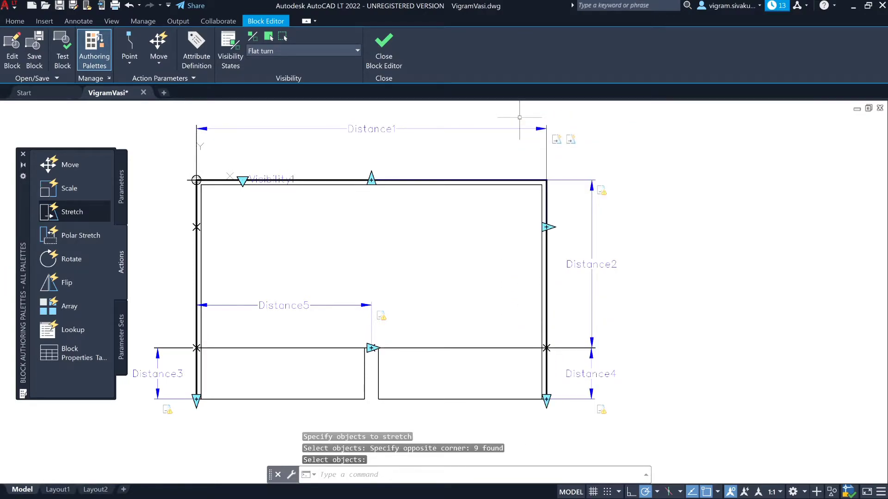
Define a new selection set for Distance2's Stretch action, framing the plan's full-width upper portion and including the objects within that frame.
right_click(602, 190)
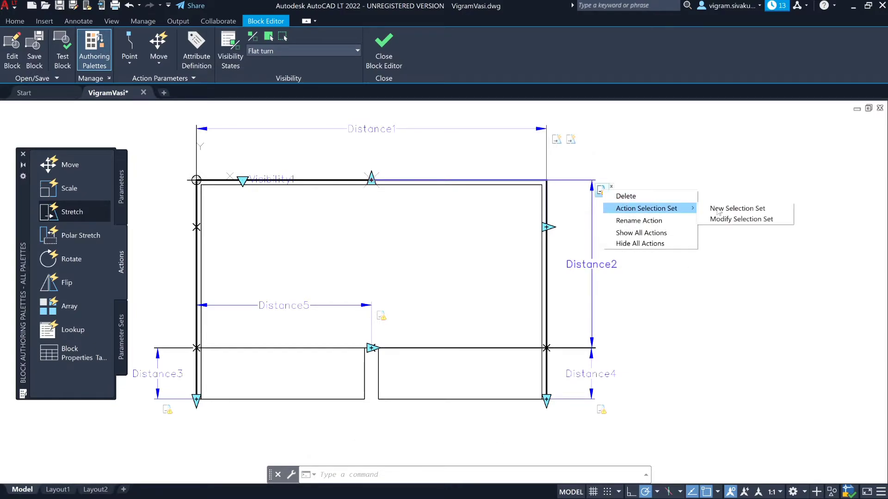
click(713, 211)
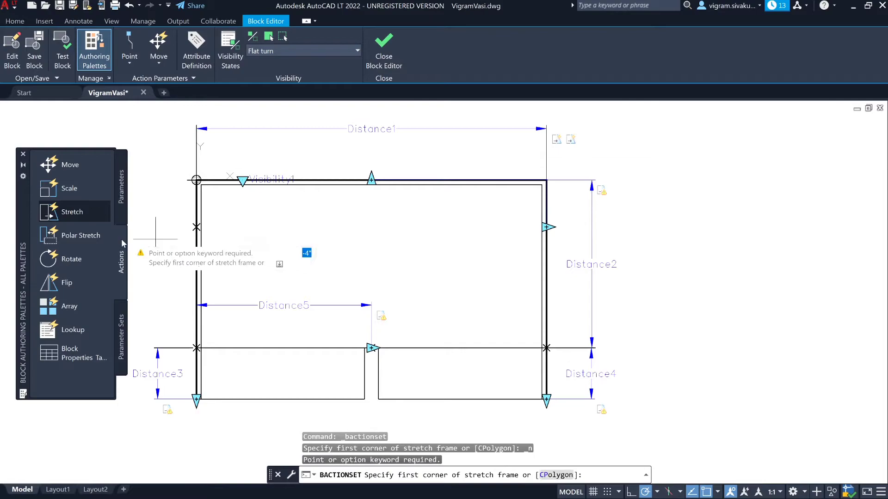
click(145, 232)
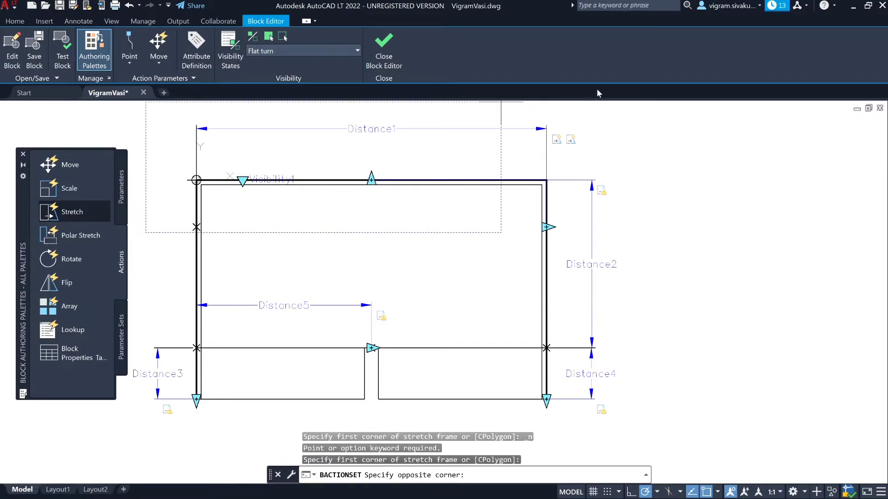
click(662, 116)
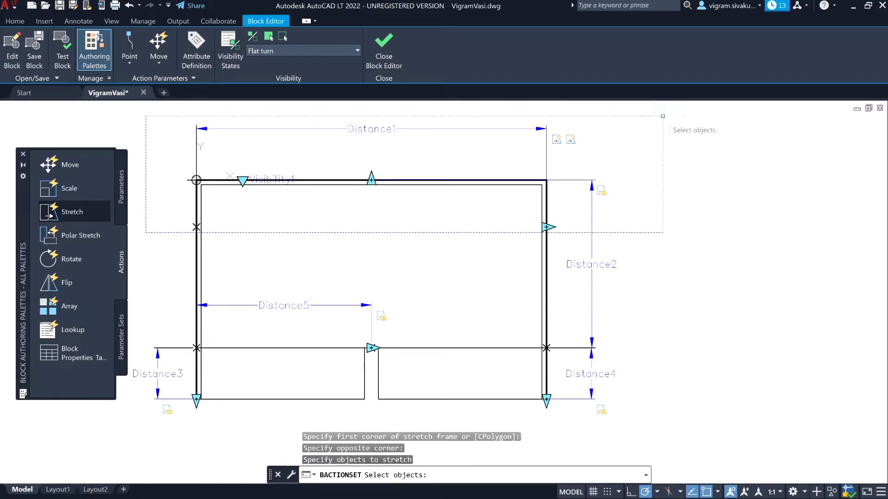
click(645, 227)
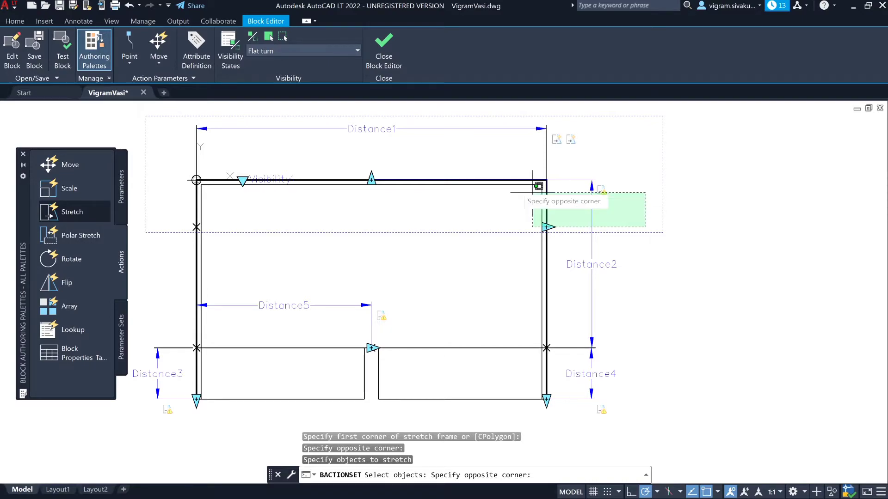
click(164, 122)
key(Return)
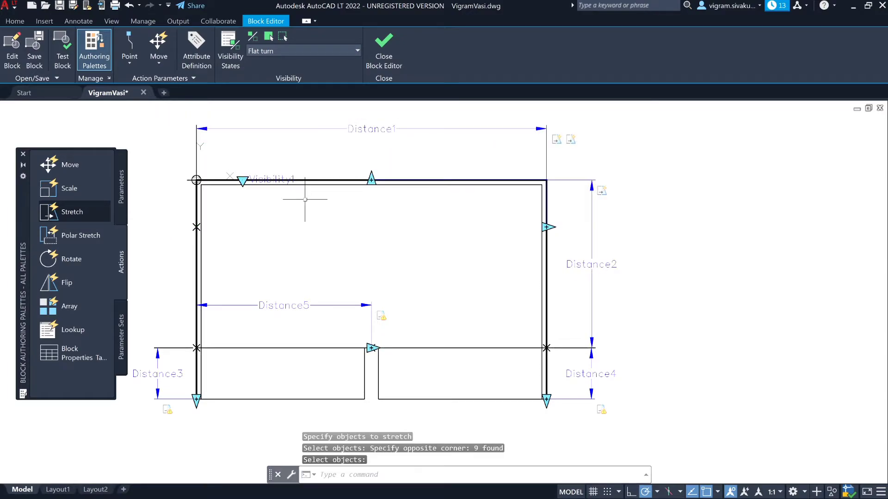
Define Distance5's stretch selection set with a full-height frame around the central gap, including both gap lines, the flights' bottom lines, and Distance2 with its grip.
right_click(382, 317)
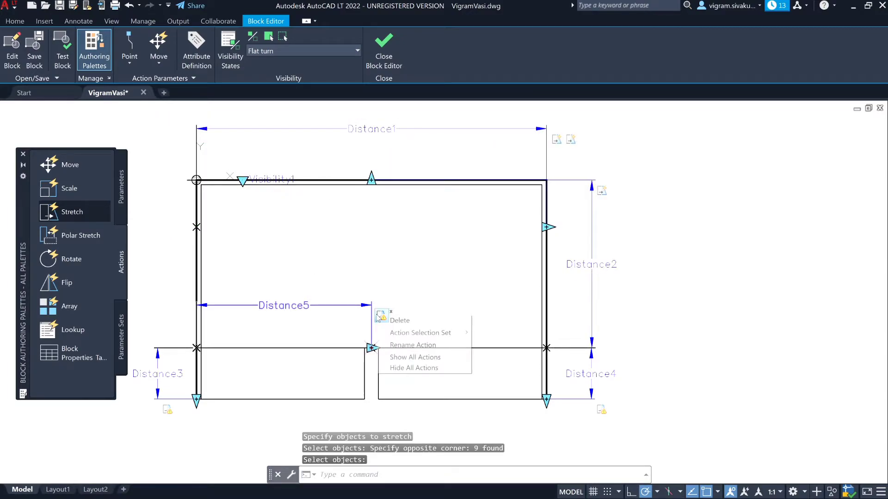
mouse_move(400, 333)
click(511, 333)
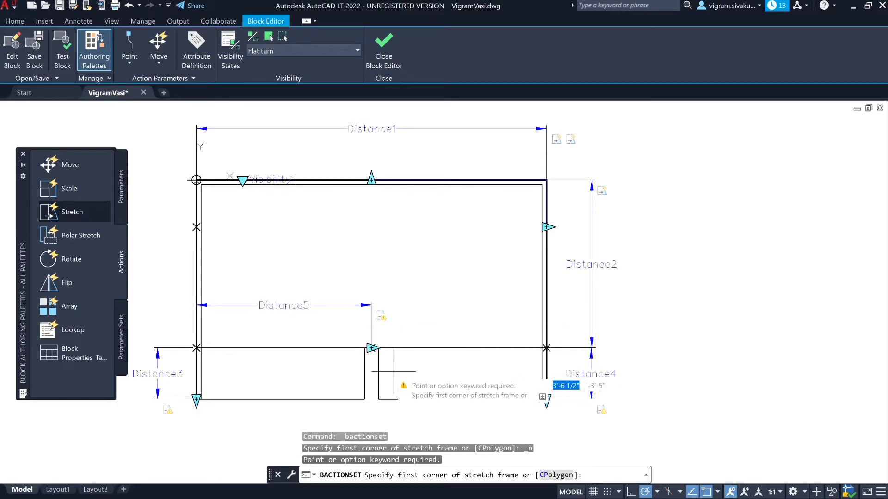
click(338, 415)
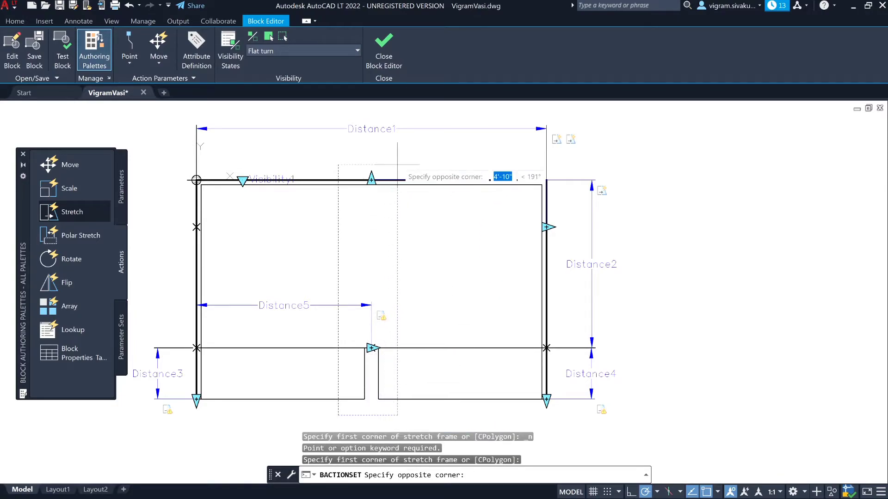
click(407, 153)
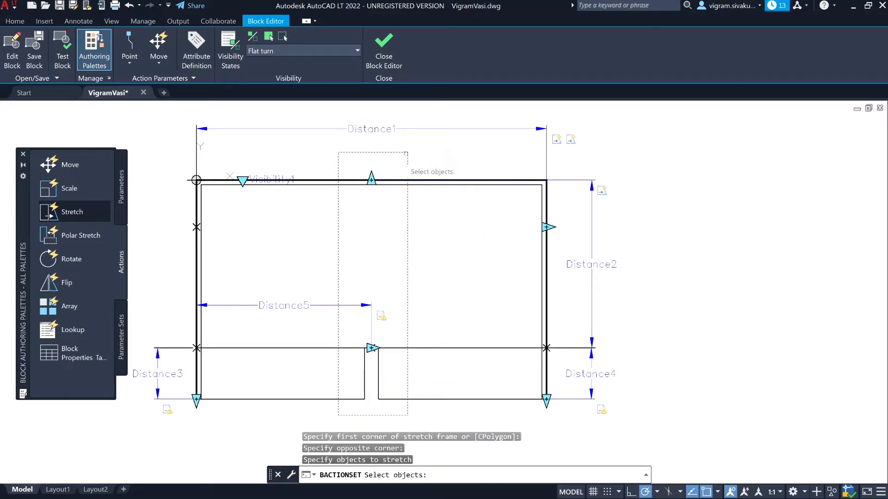
click(362, 194)
click(387, 163)
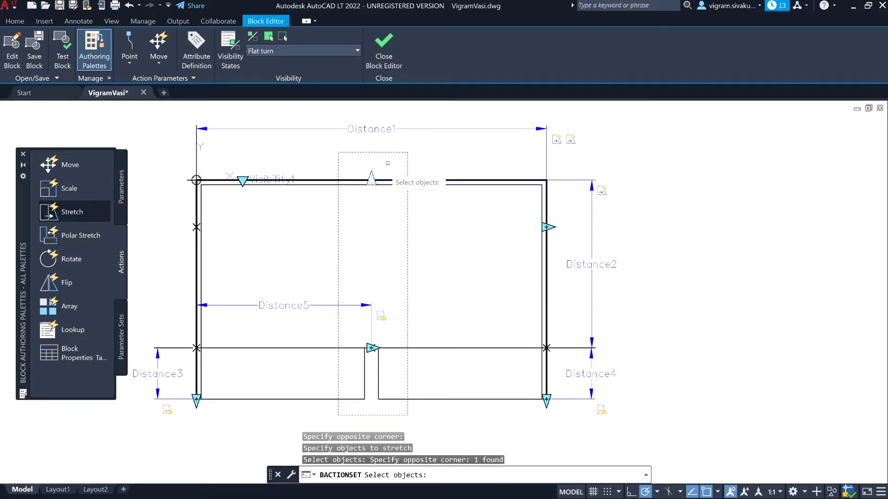
click(379, 377)
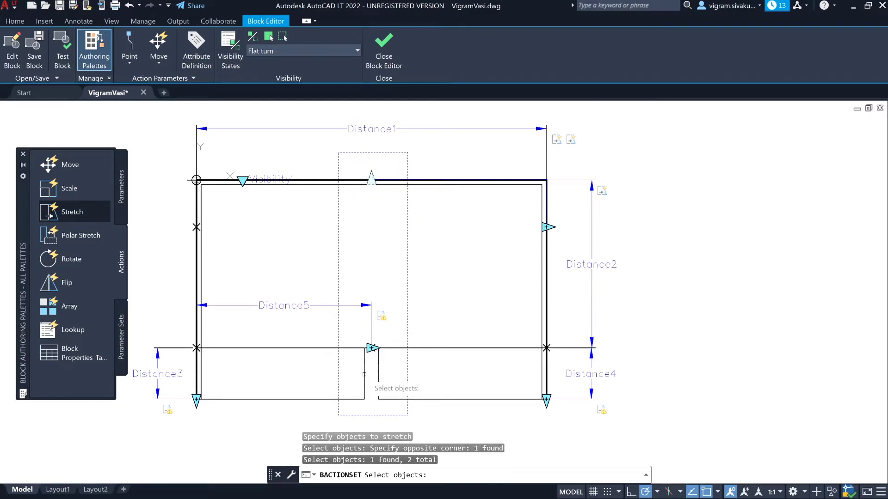
click(364, 377)
click(362, 400)
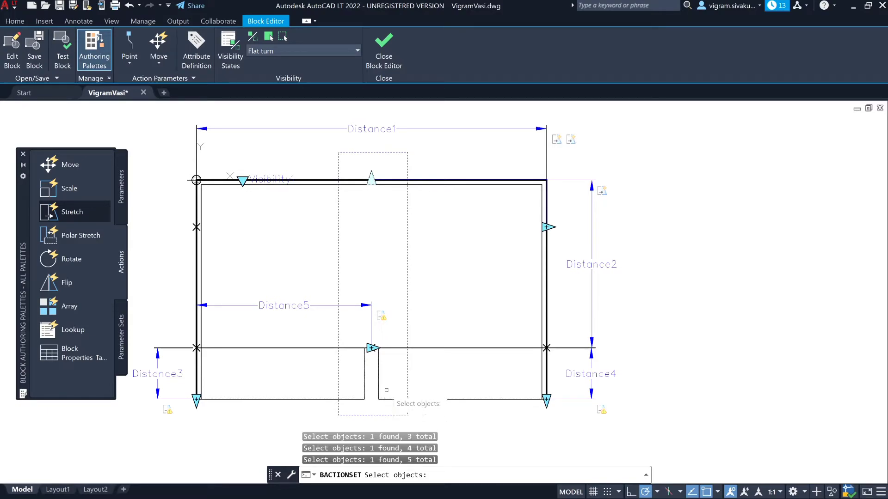
click(591, 248)
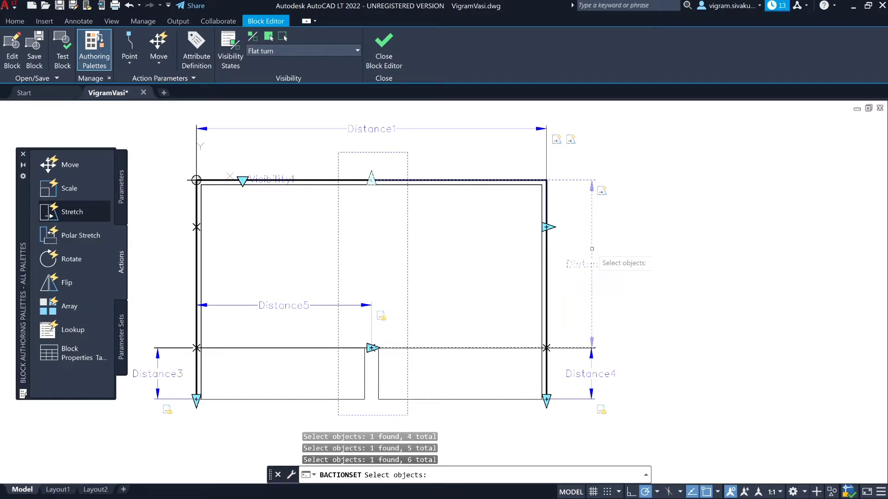
key(Return)
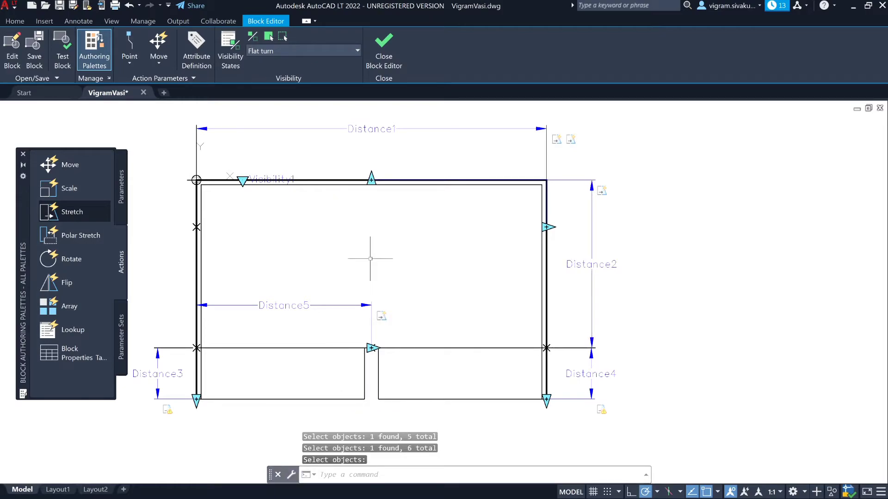
Define Distance3's stretch selection set with a frame around the left flight's lower end, including its left gap line and both left outline lines.
right_click(166, 410)
mouse_move(189, 424)
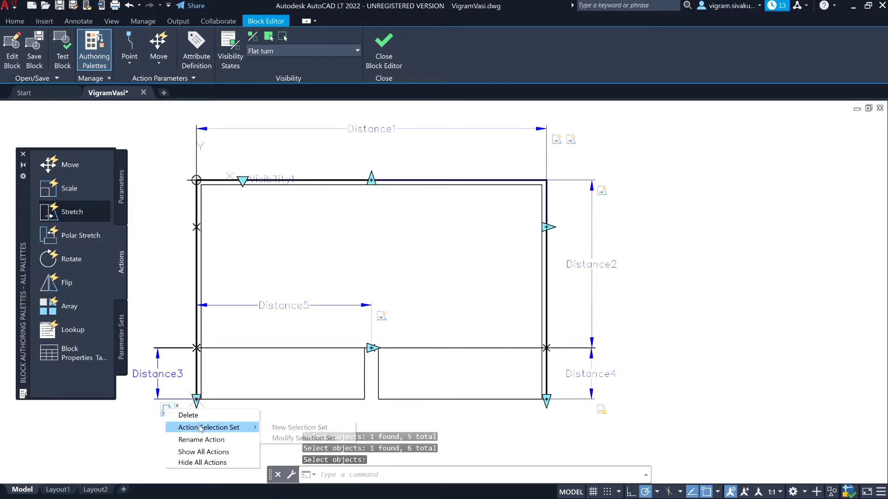
click(290, 426)
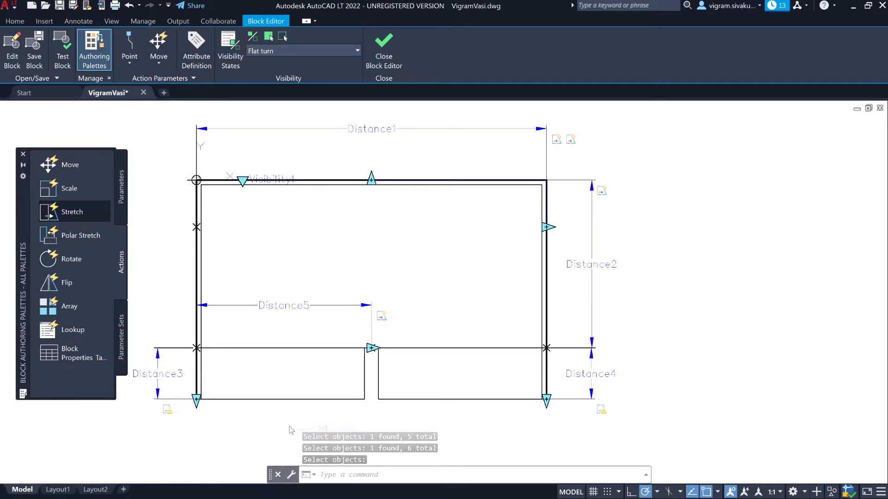
click(133, 420)
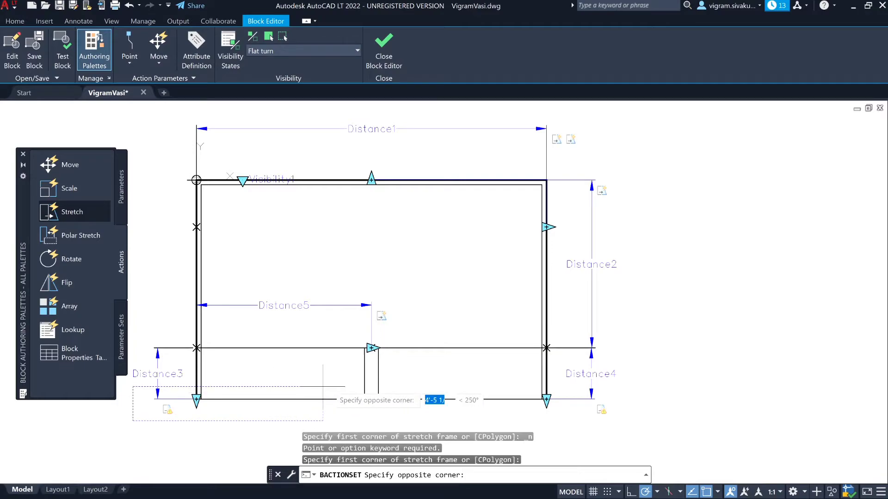
click(372, 380)
double_click(363, 392)
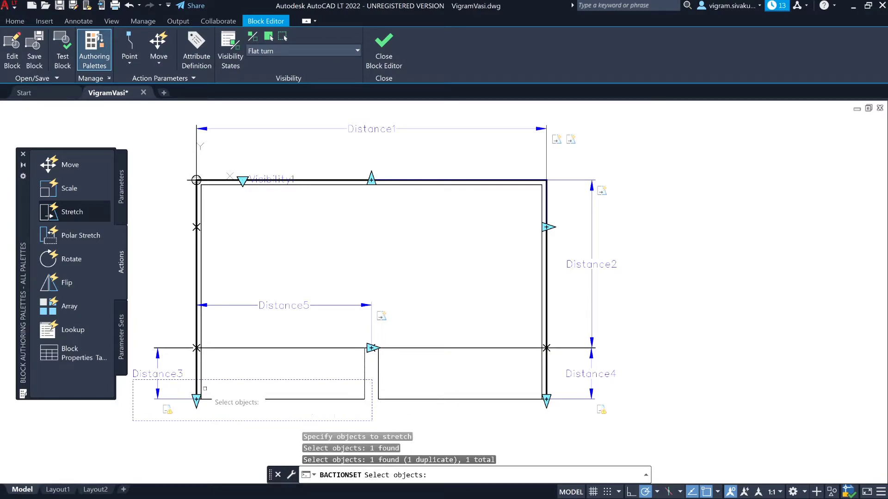
click(199, 389)
click(197, 388)
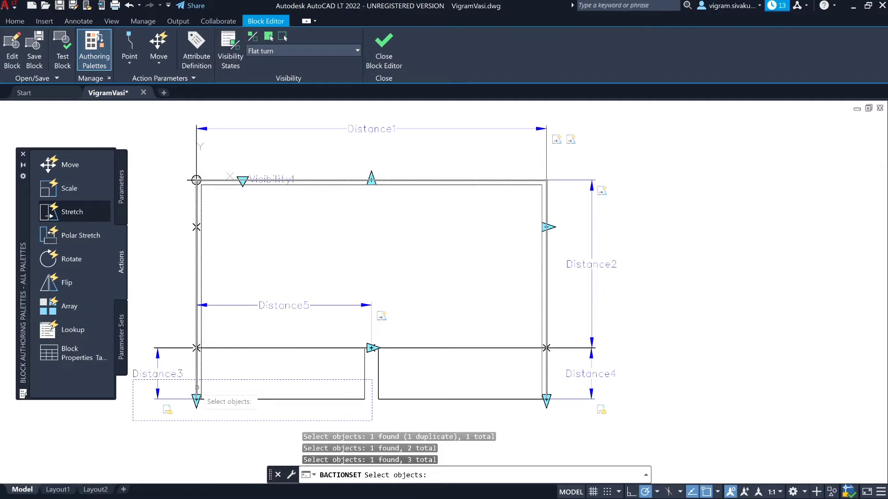
key(Return)
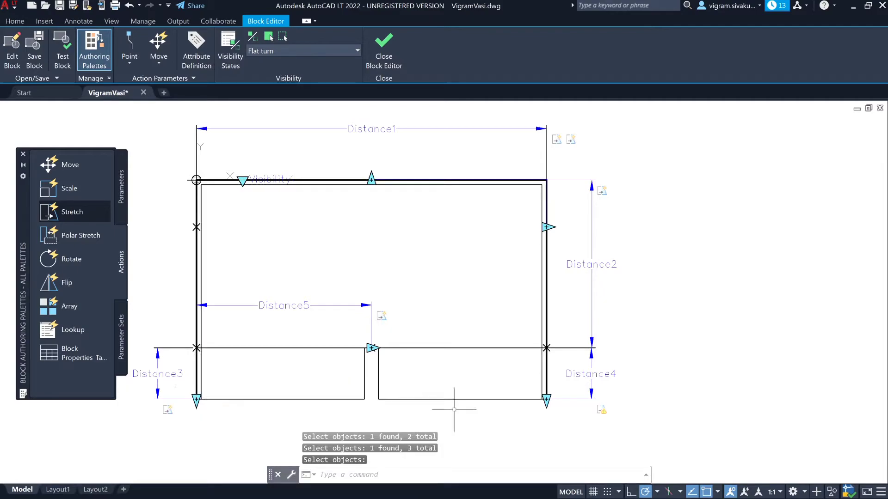
Define Distance4's stretch selection set with a frame around the right flight's lower end, including both right outline lines and the right gap line.
right_click(601, 409)
mouse_move(647, 430)
click(729, 430)
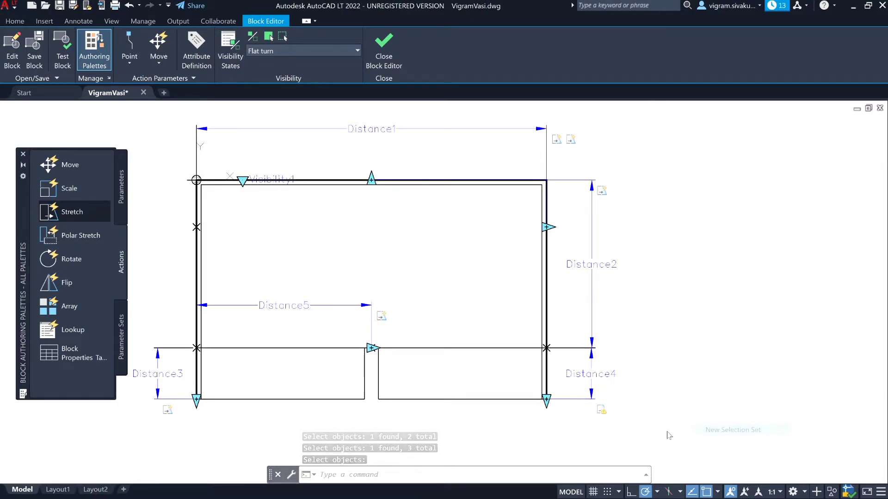
click(369, 410)
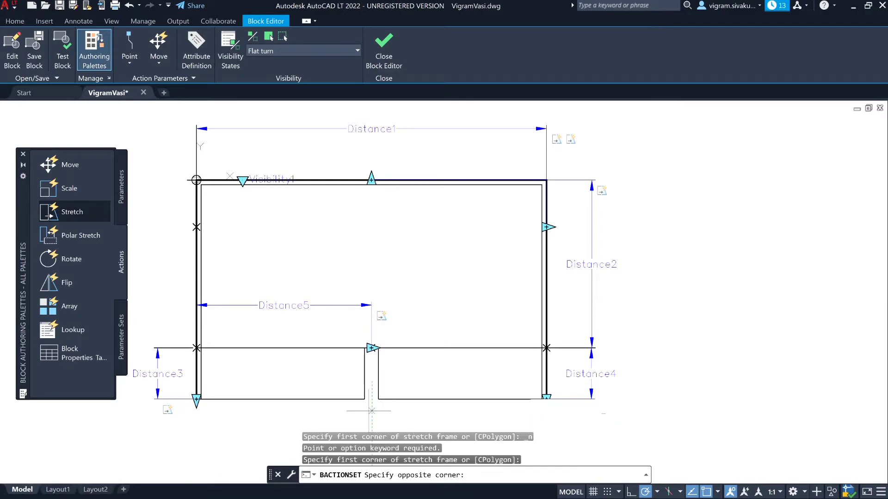
click(642, 366)
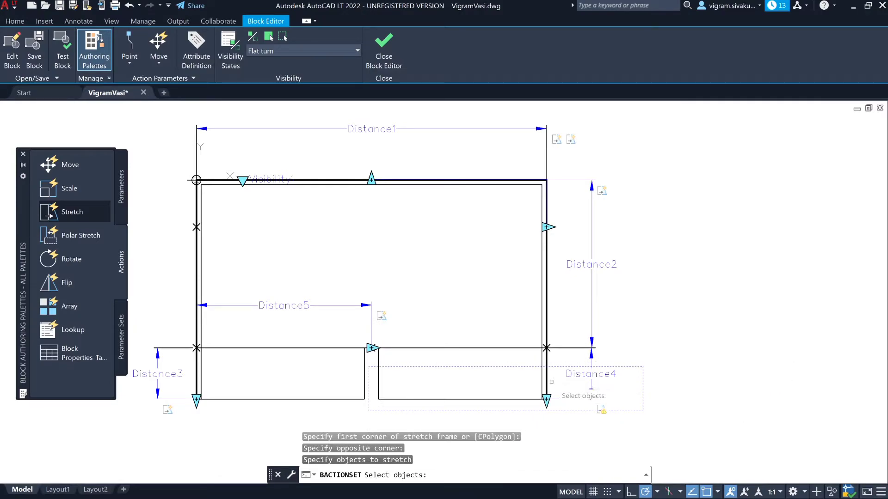
click(546, 388)
click(542, 384)
click(378, 379)
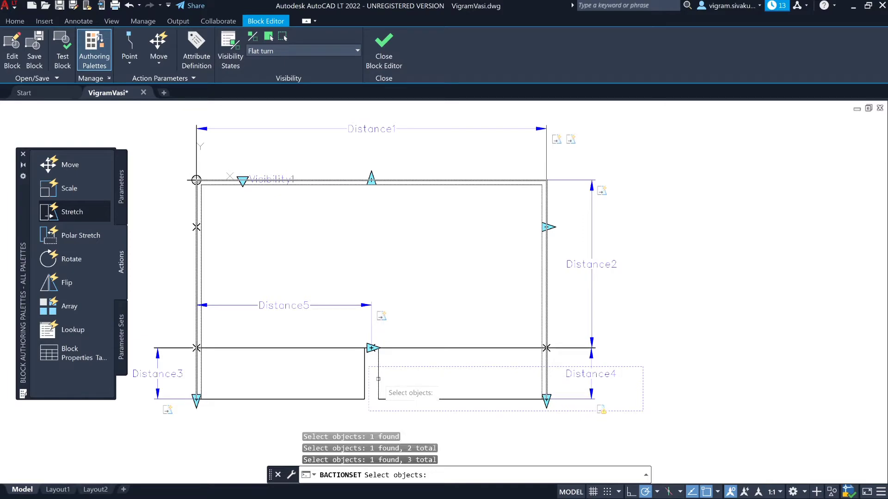
key(Return)
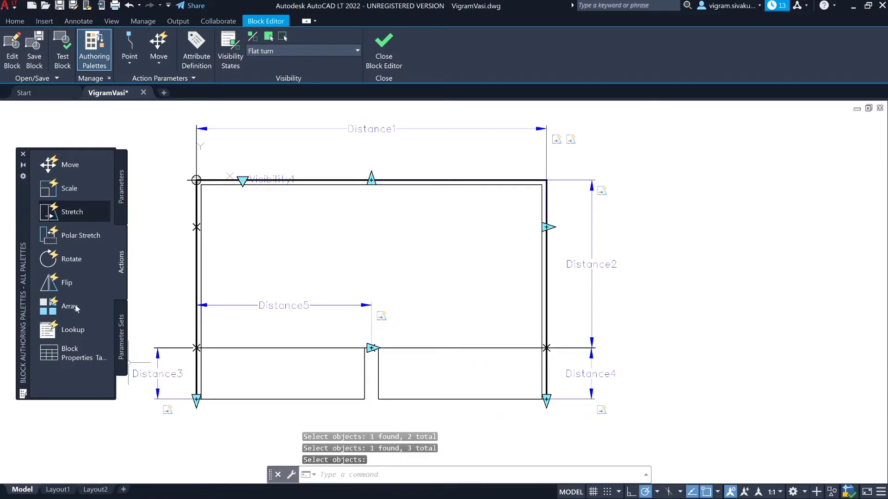
Add an Array action to Distance3 using the left flight's bottom line, with a column distance of 11".
drag(78, 309, 141, 393)
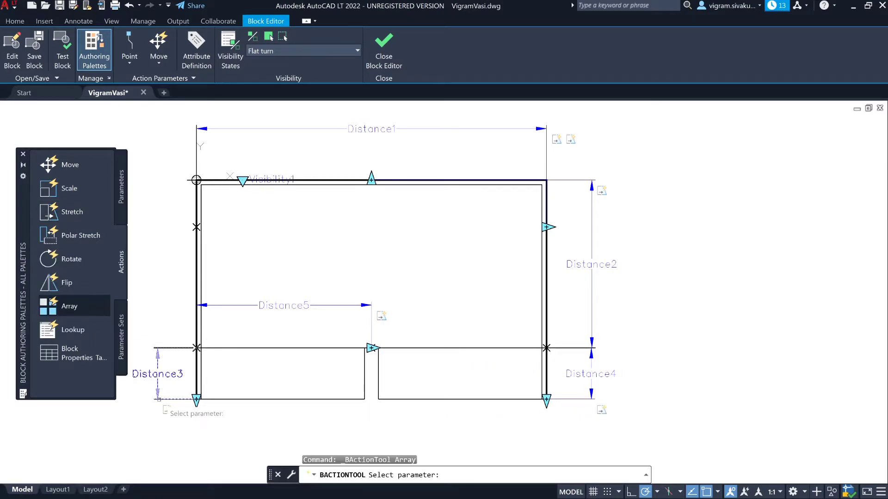
click(185, 398)
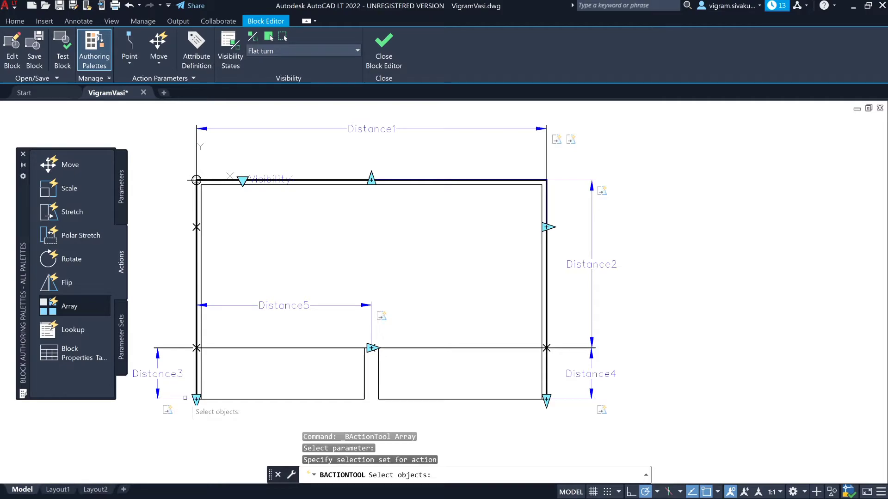
click(214, 400)
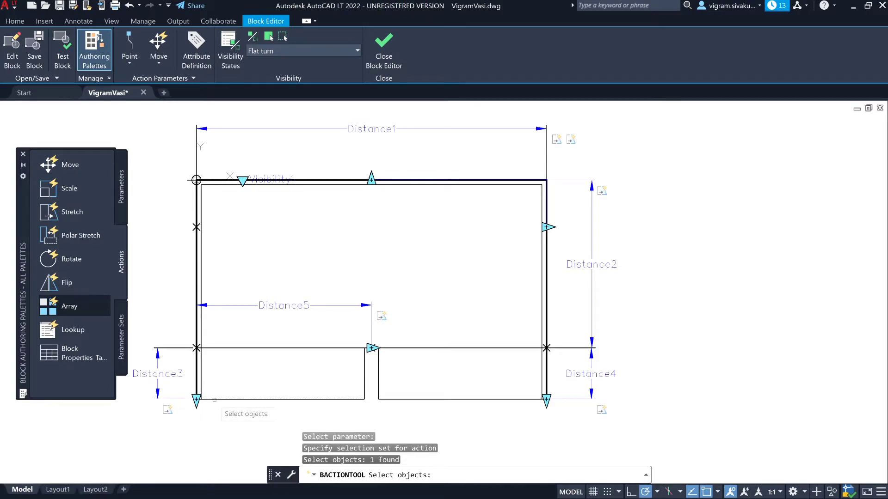
key(Return)
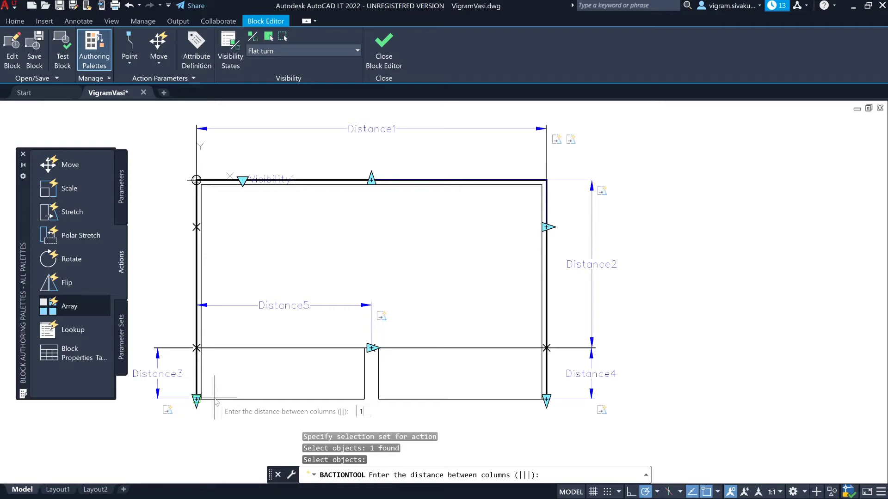
text(11")
key(Return)
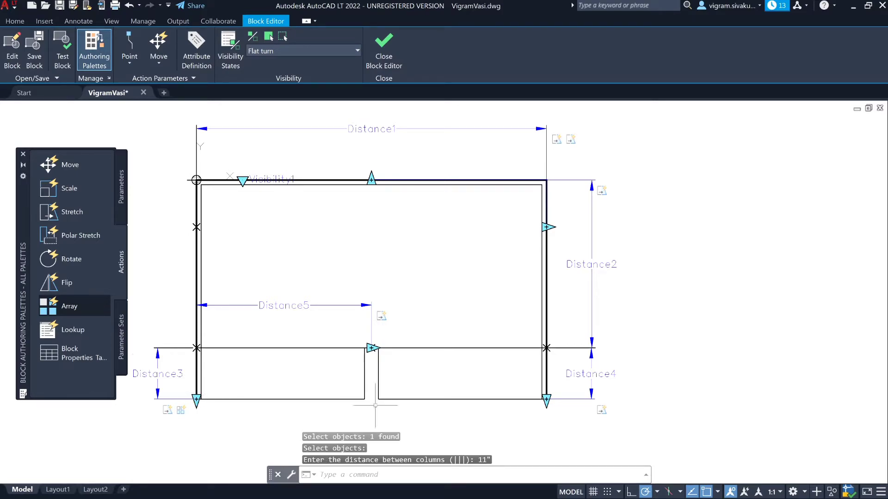
Add an Array action to Distance4 using the right flight's bottom line, with a column distance of 11".
key(Return)
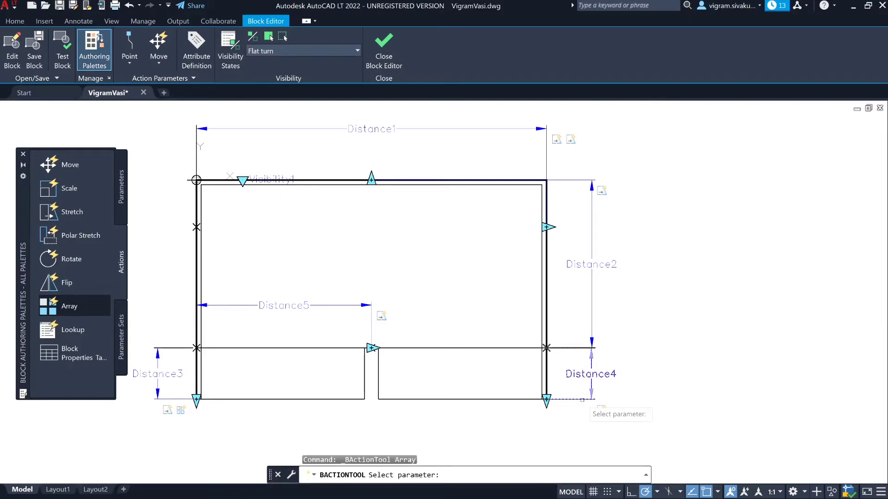
click(581, 399)
click(484, 398)
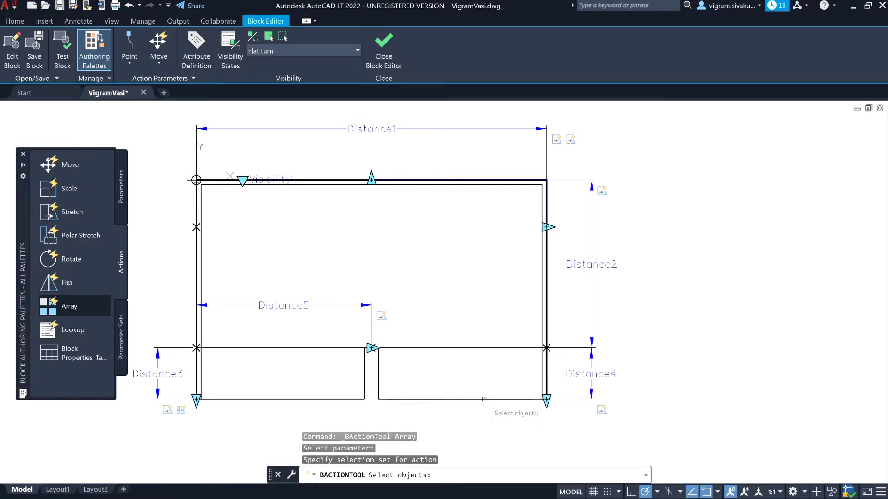
key(Return)
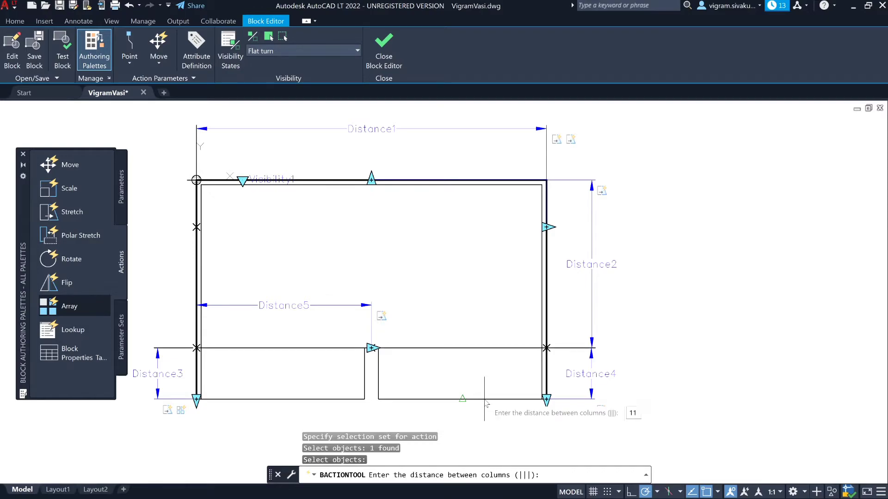
key(Return)
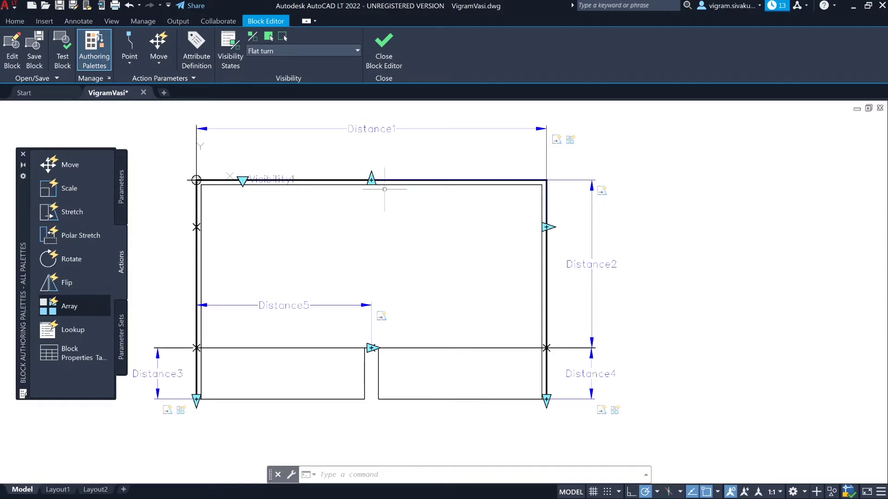
Switch to the Straight visibility state and add a Linear parameter across the flight's full width, with its label above the outline.
click(312, 50)
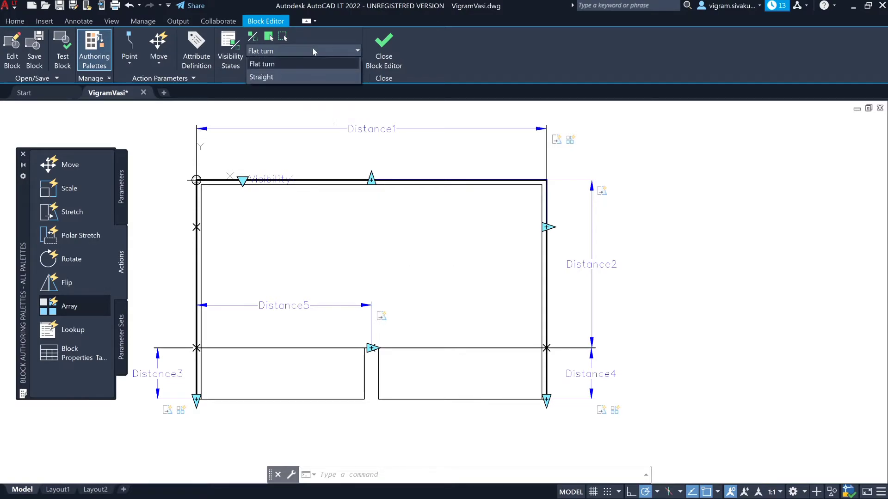
click(311, 77)
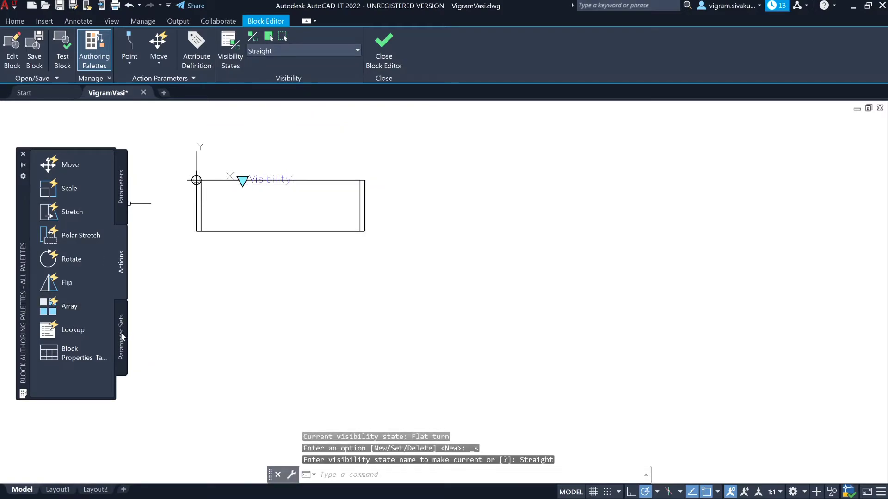
click(121, 186)
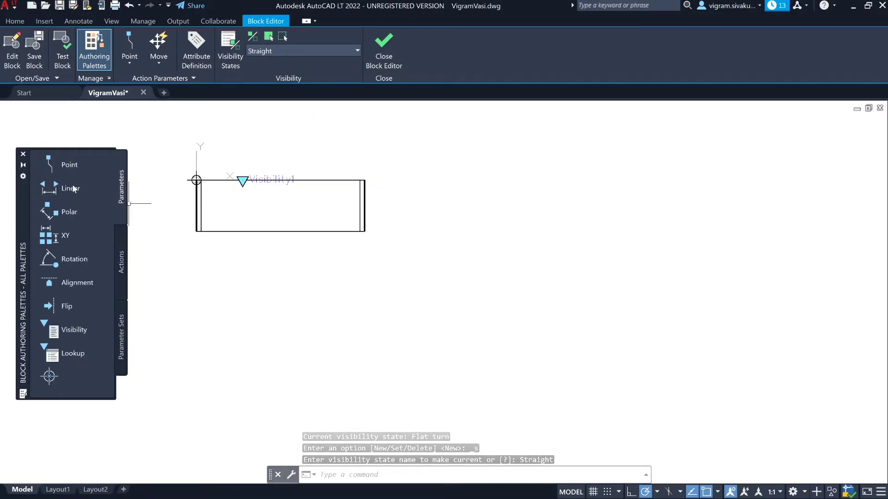
click(71, 189)
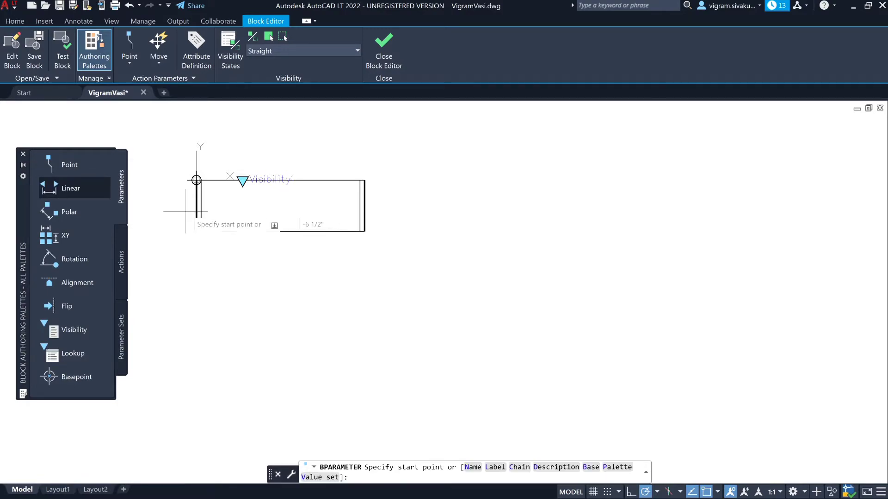
click(196, 204)
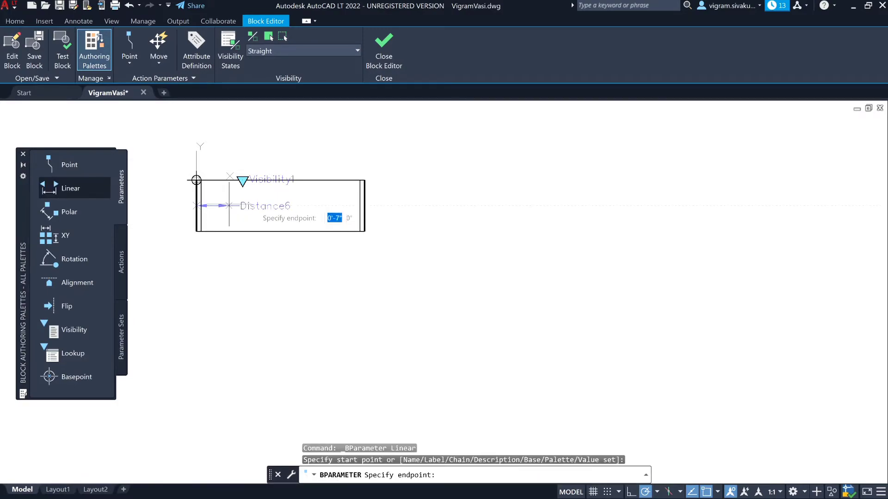
click(364, 205)
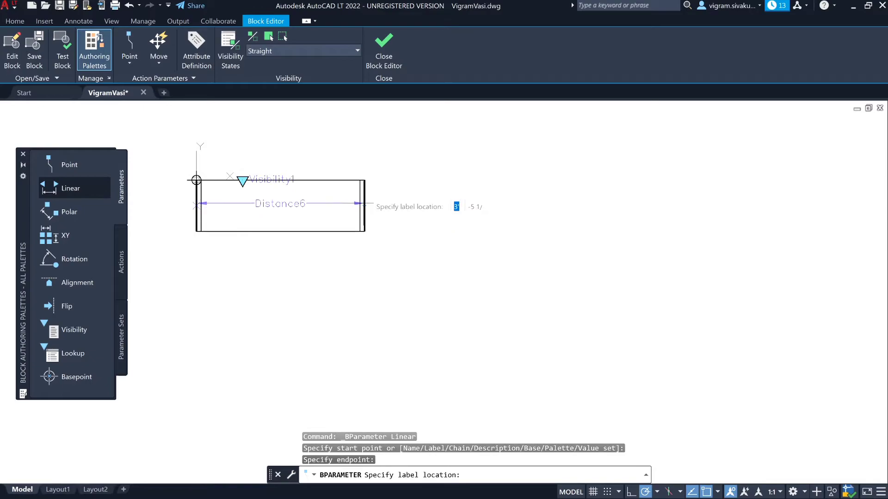
click(370, 135)
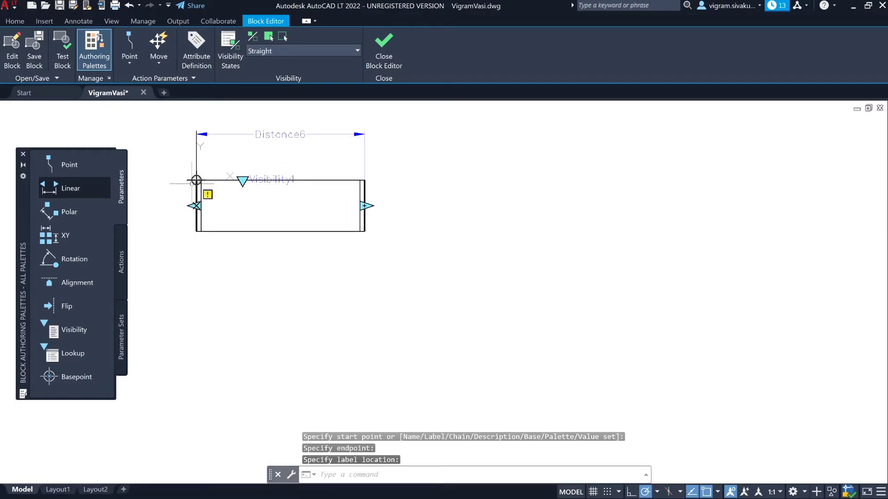
Add a Linear parameter from the flight's upper-left to its lower-left corner, with its label outside the left edge.
key(Return)
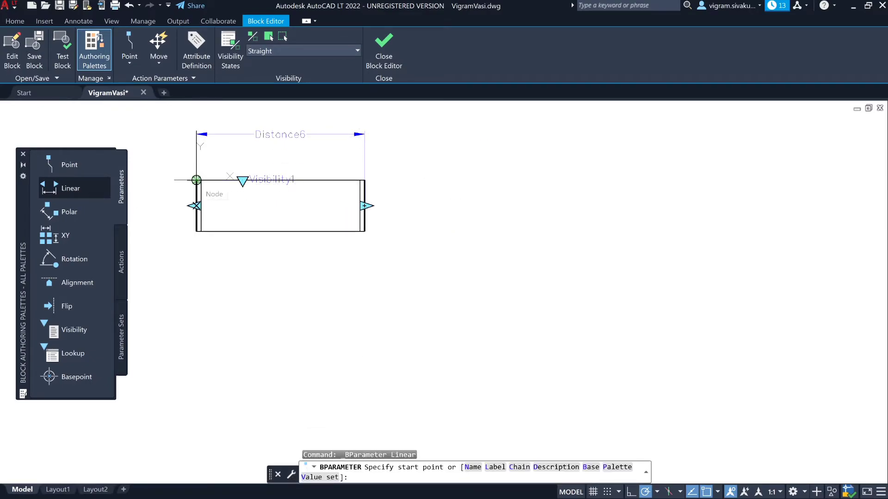
click(197, 180)
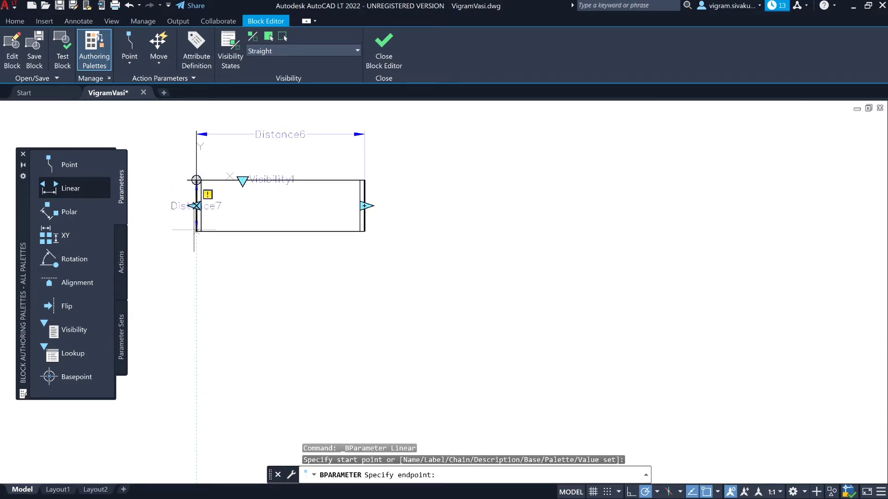
click(197, 231)
click(160, 240)
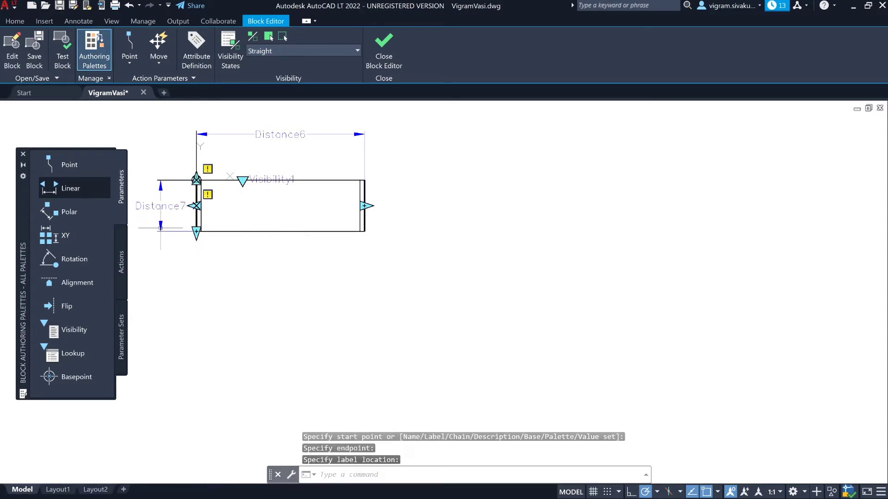
key(Escape)
Set the number of grips to 1 for both the width and depth Linear parameters of the straight flight.
click(169, 253)
click(151, 197)
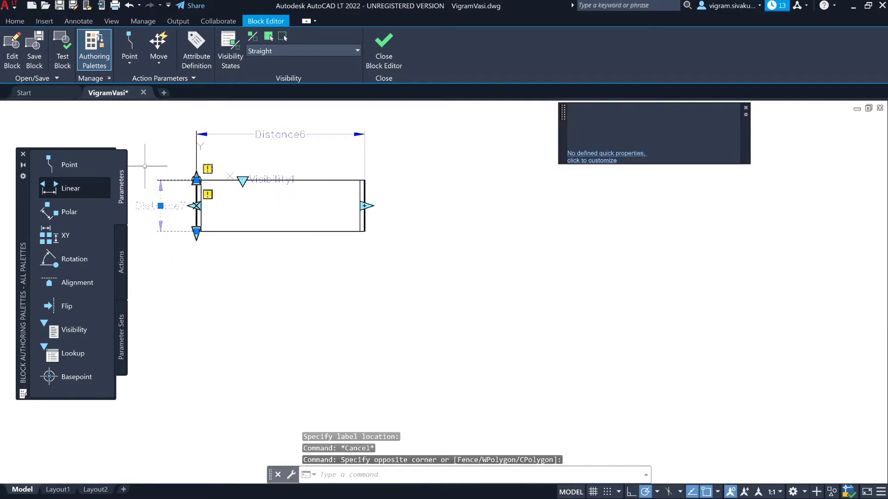
click(381, 147)
click(336, 122)
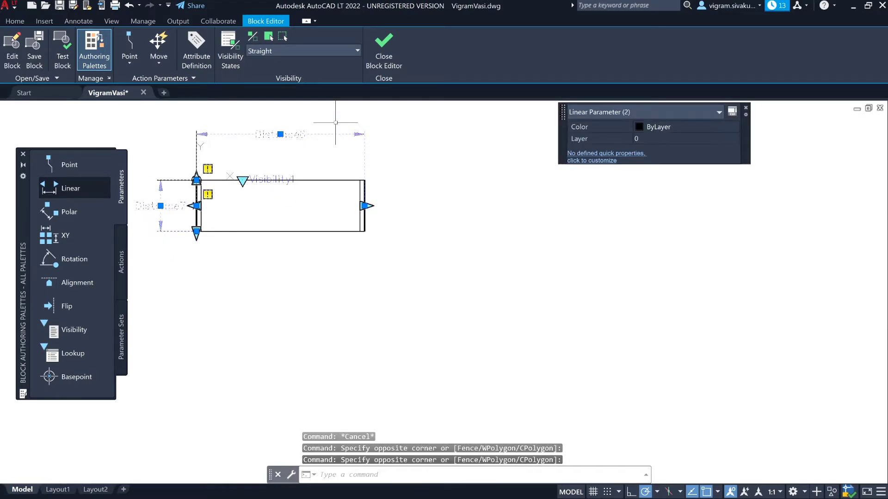
right_click(474, 193)
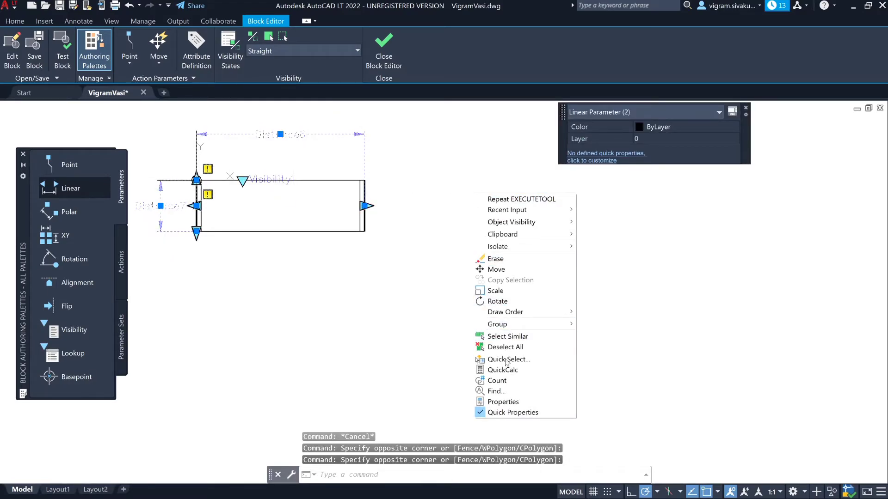
click(512, 402)
click(846, 460)
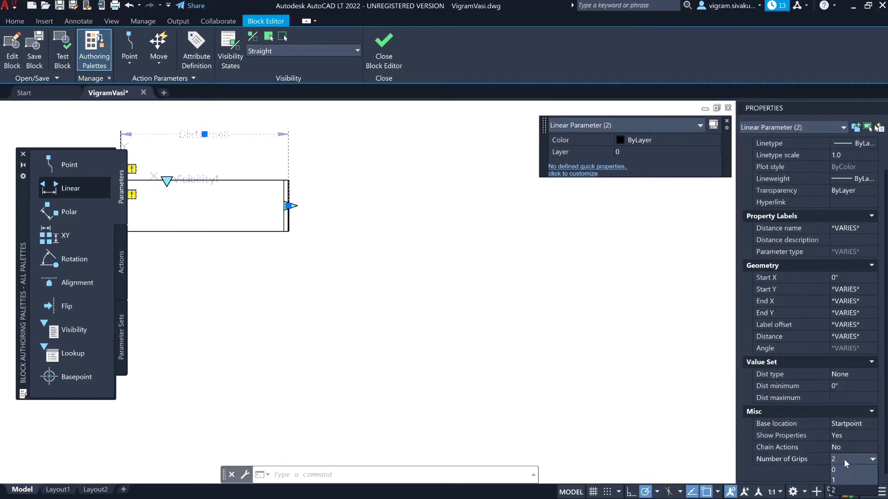
click(843, 480)
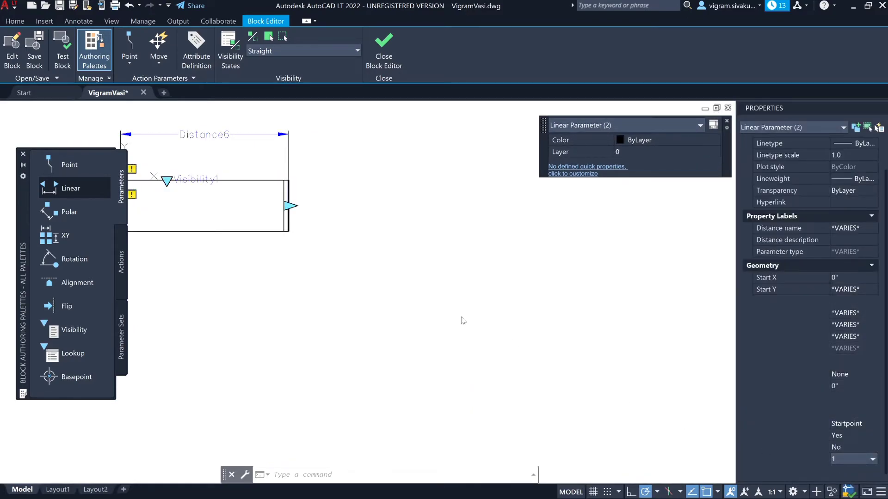
Add a Stretch action to the end point of Distance6, framing and selecting the straight flight's right end.
middle_drag(313, 264, 476, 327)
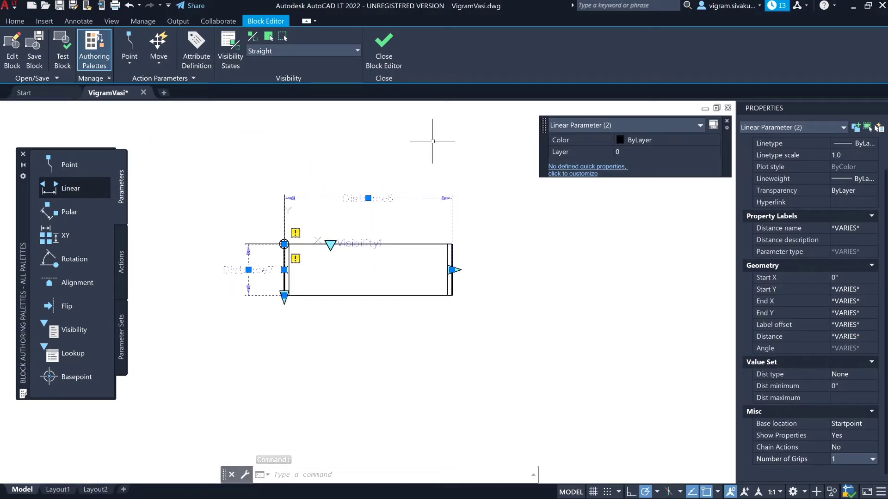
key(Escape)
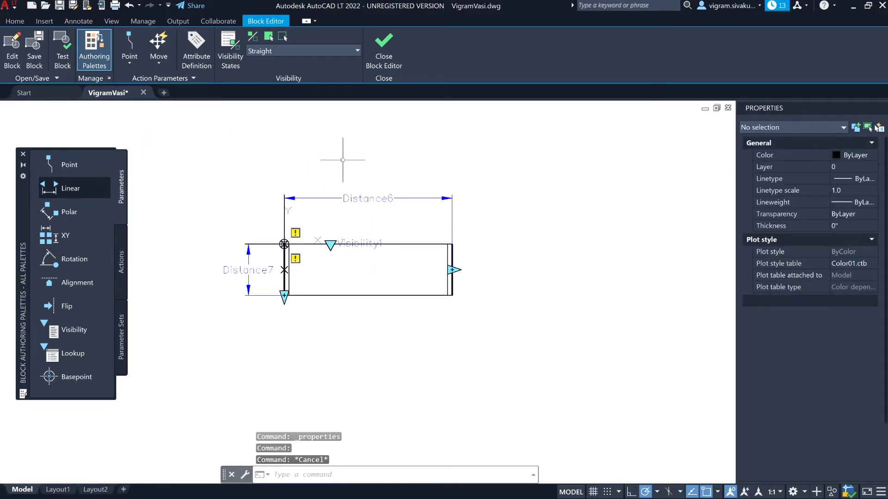
click(120, 264)
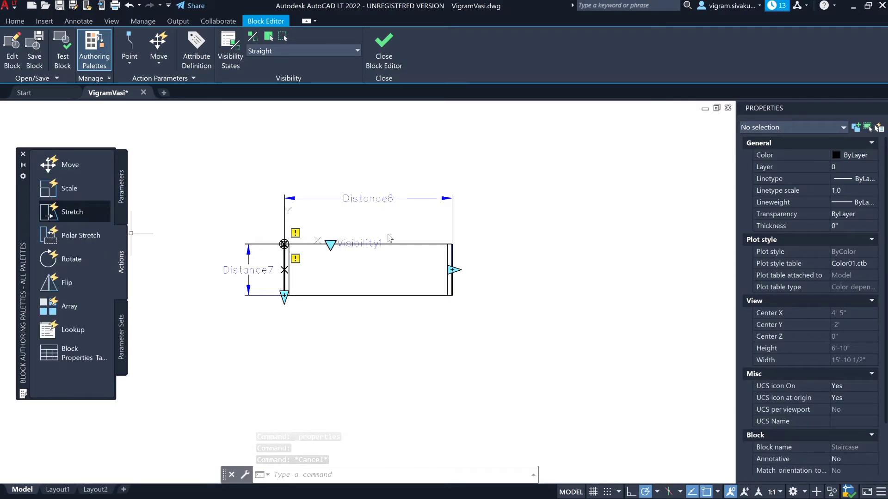
click(72, 211)
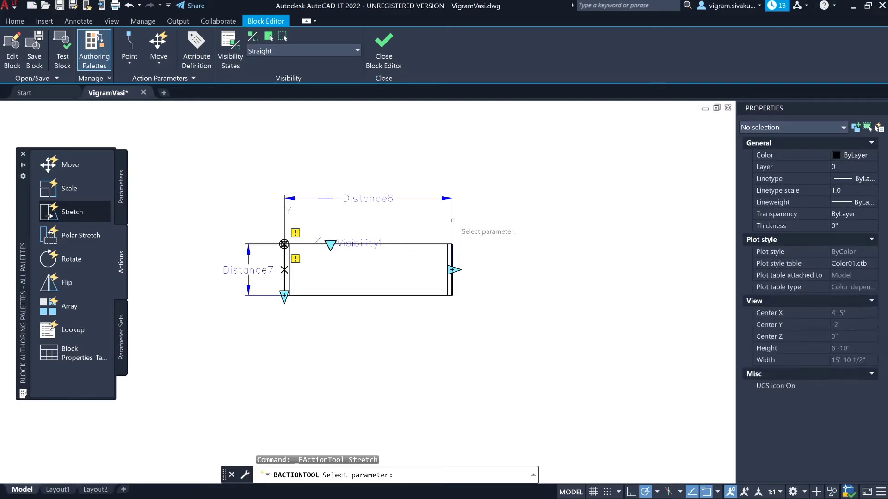
click(450, 216)
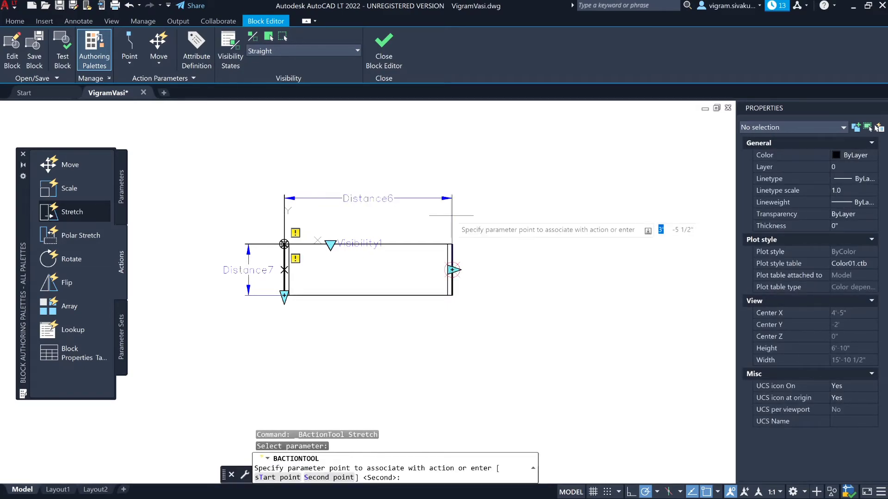
click(452, 270)
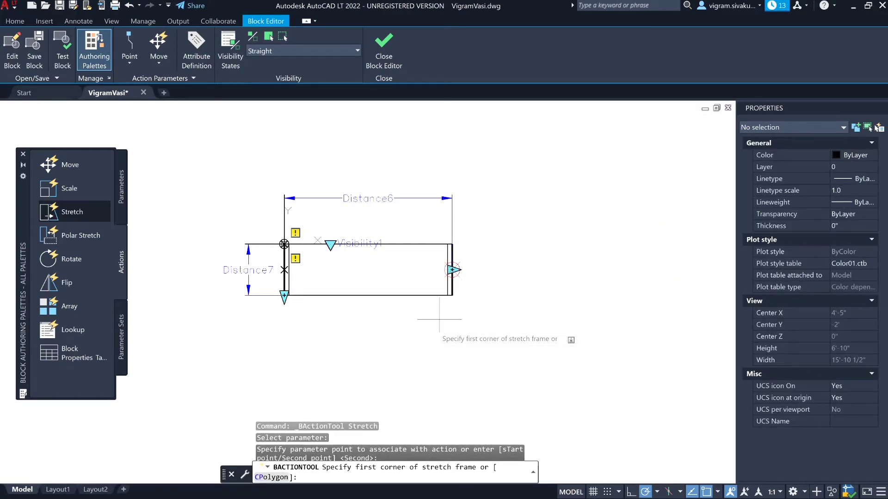
click(422, 331)
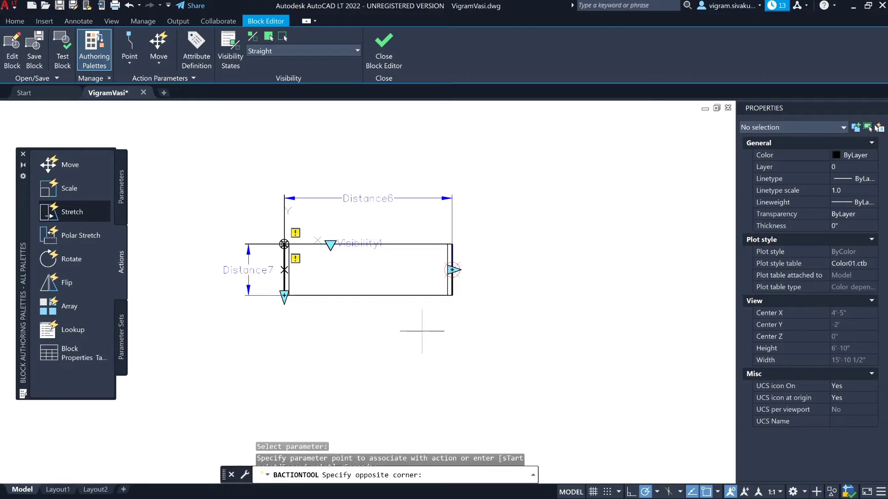
click(490, 171)
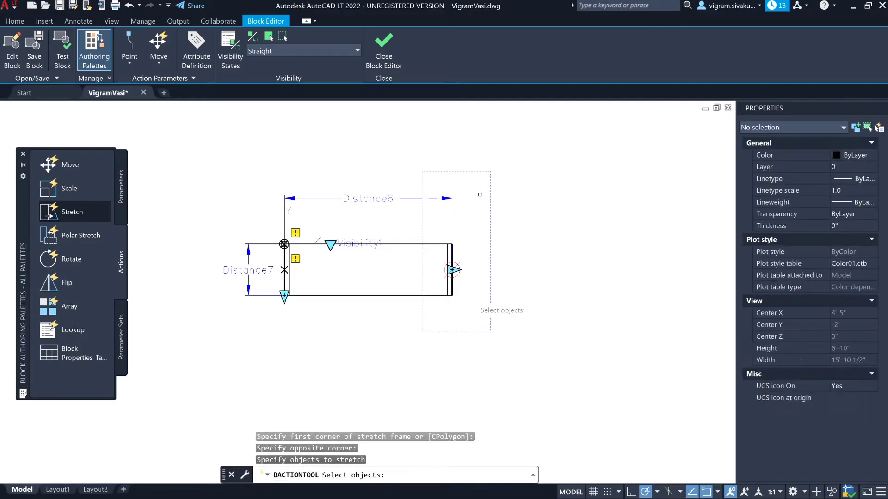
click(471, 314)
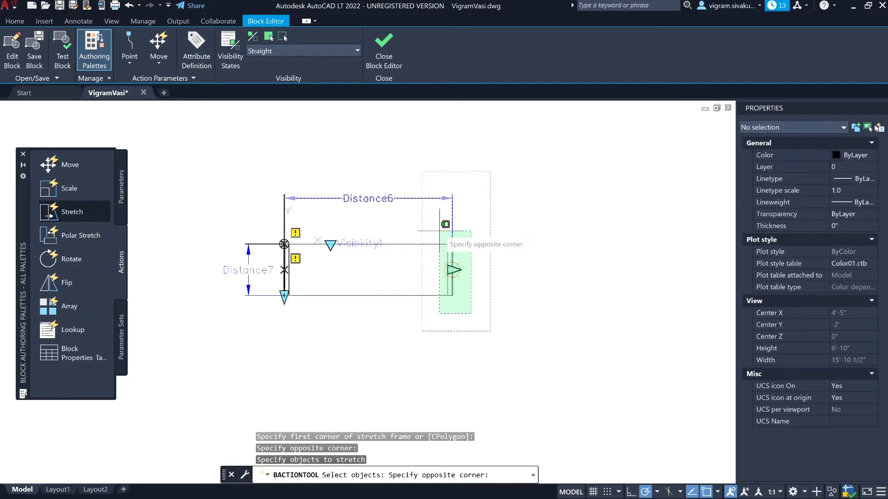
click(432, 187)
key(Return)
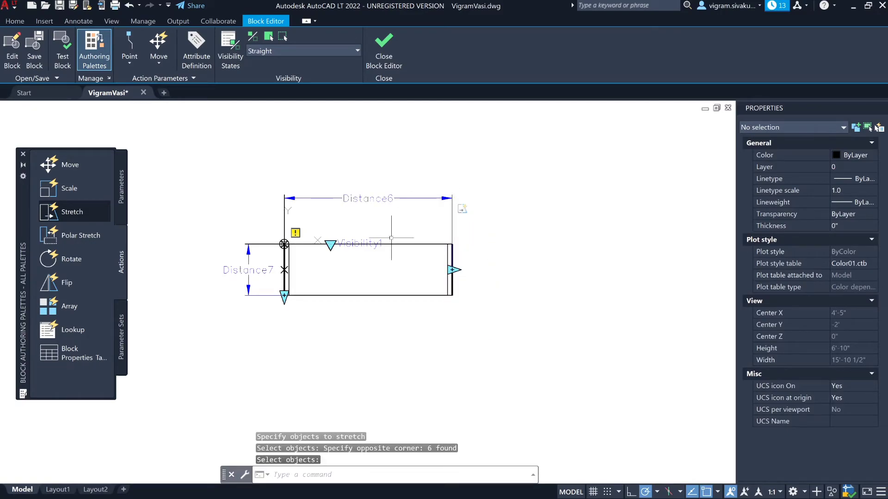
Add a Stretch action to the lower point of Distance7, framing the flight's bottom edge and selecting the vertical side lines.
key(Return)
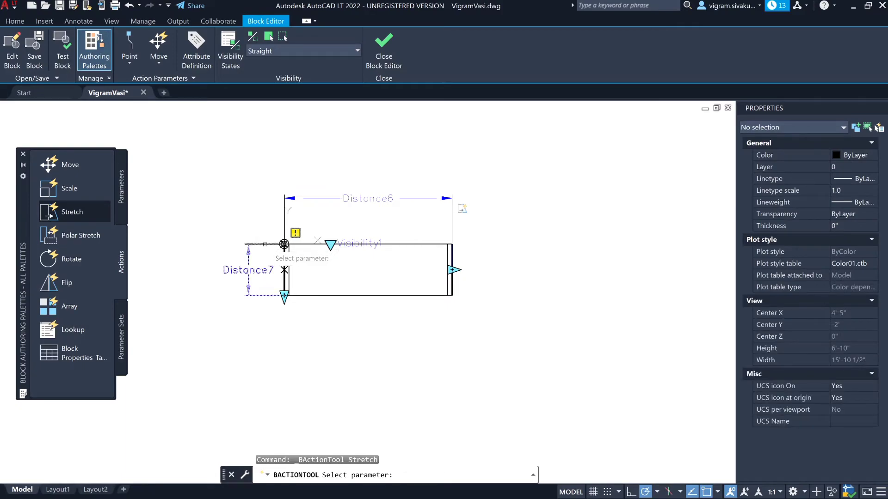
click(265, 268)
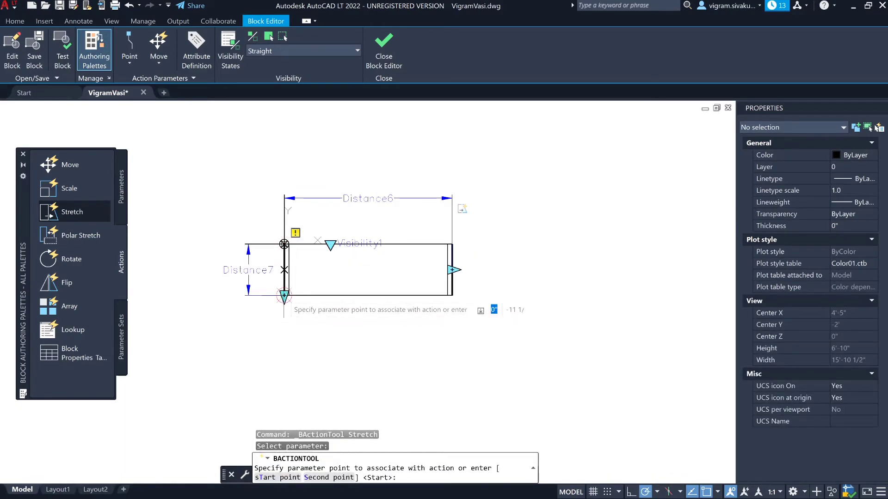
click(284, 296)
click(203, 317)
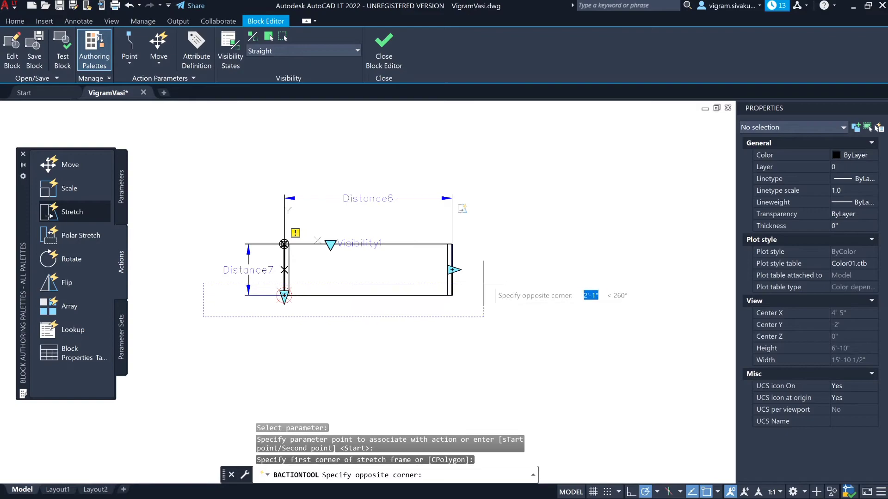
click(508, 275)
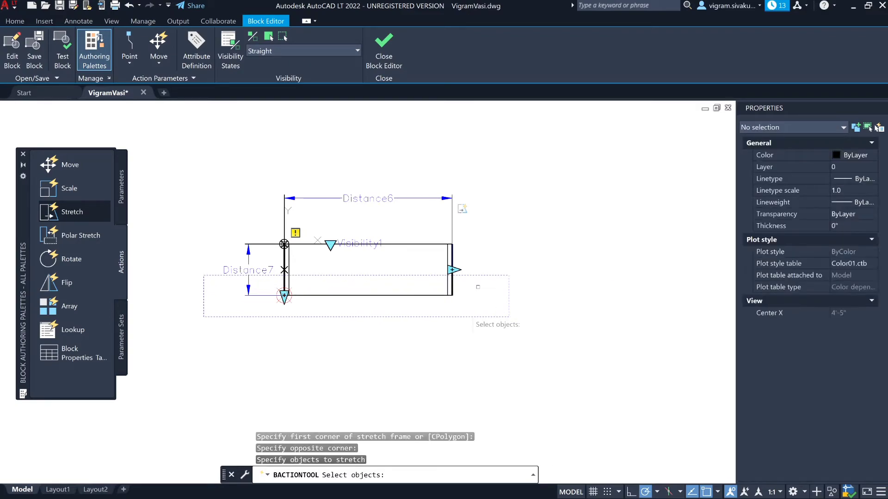
click(462, 289)
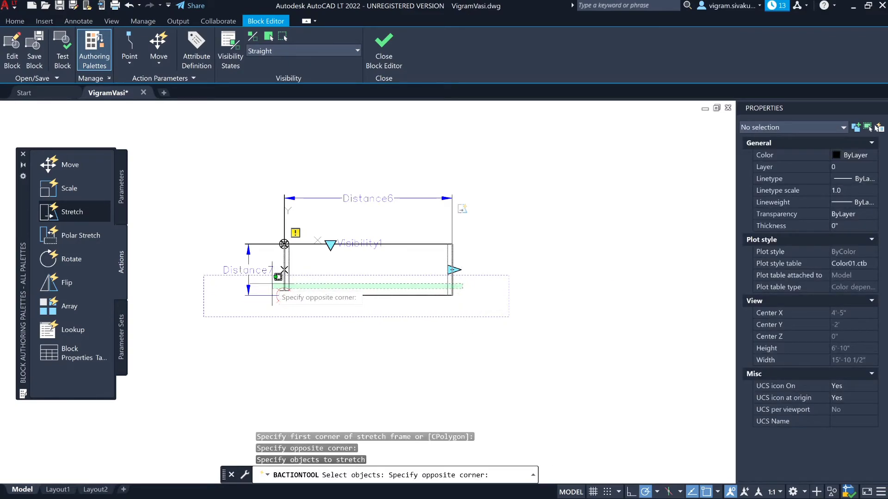
click(272, 283)
key(Return)
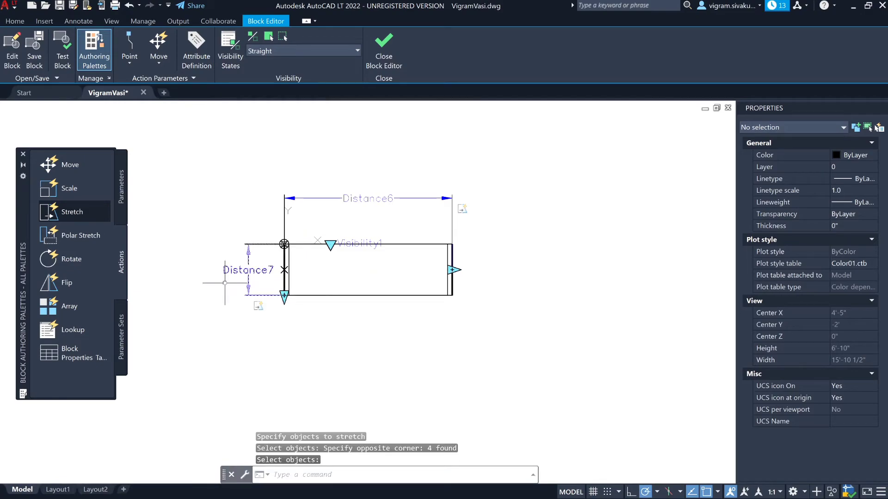
Add an Array action to Distance7 using the straight flight's bottom line, with a column distance of 11".
click(69, 306)
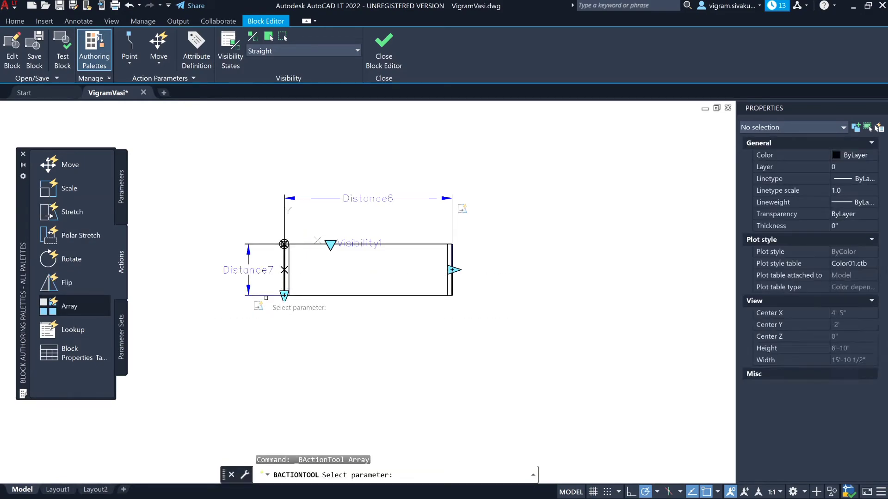
click(245, 295)
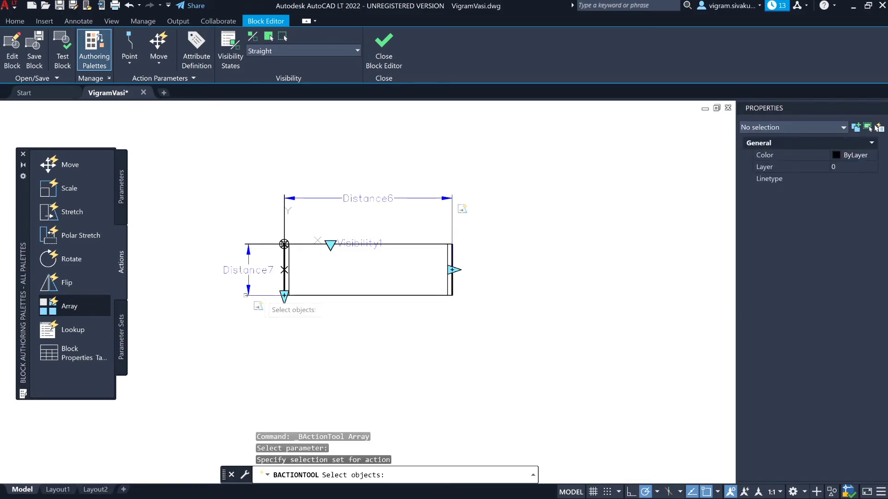
click(332, 295)
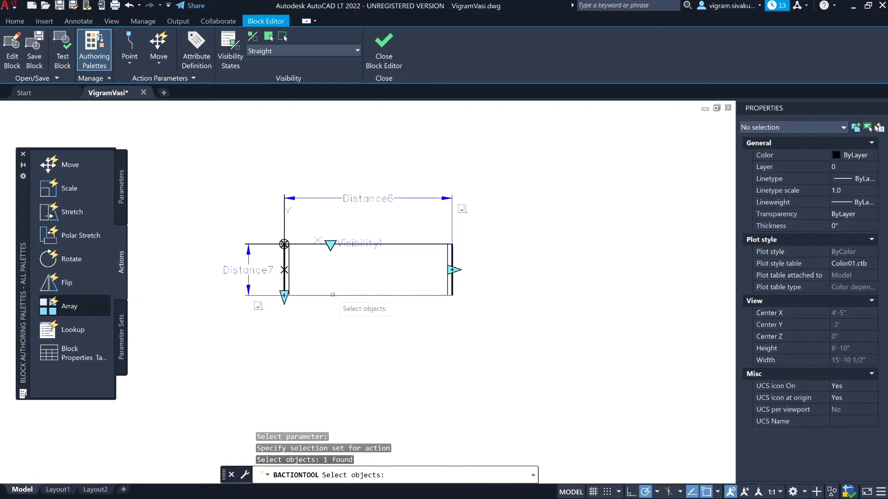
key(Return)
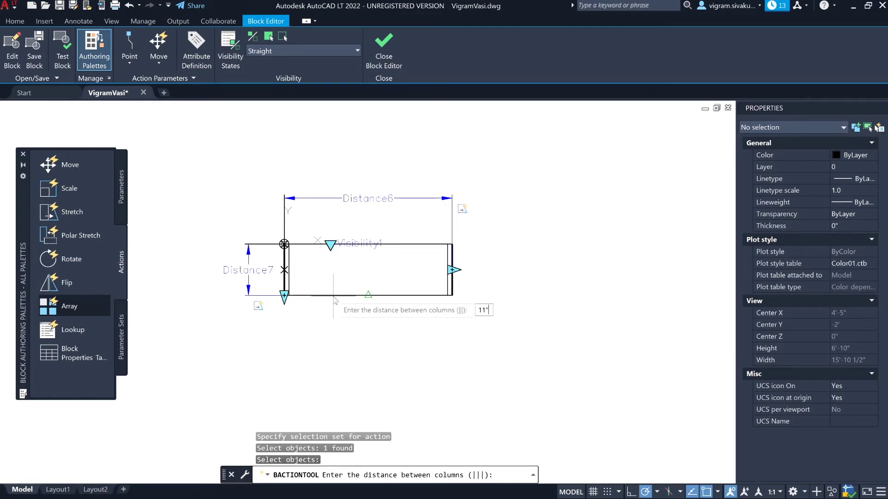
key(Return)
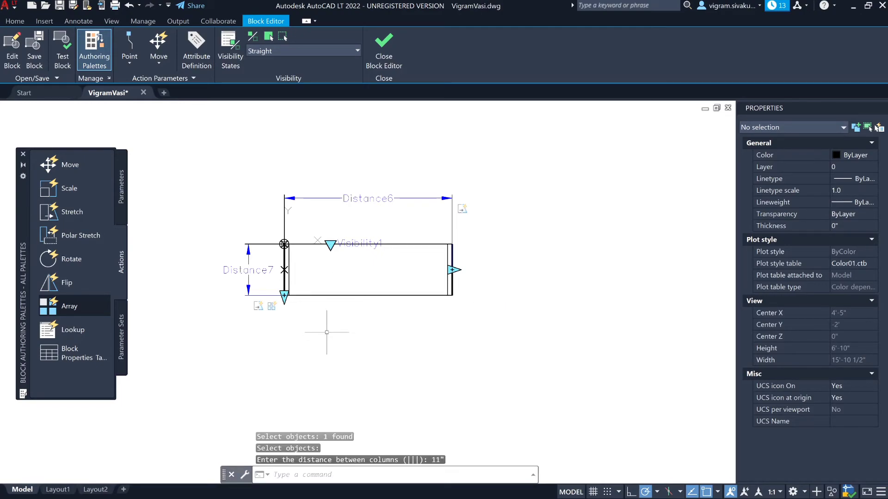
key(Escape)
key(ctrl+z)
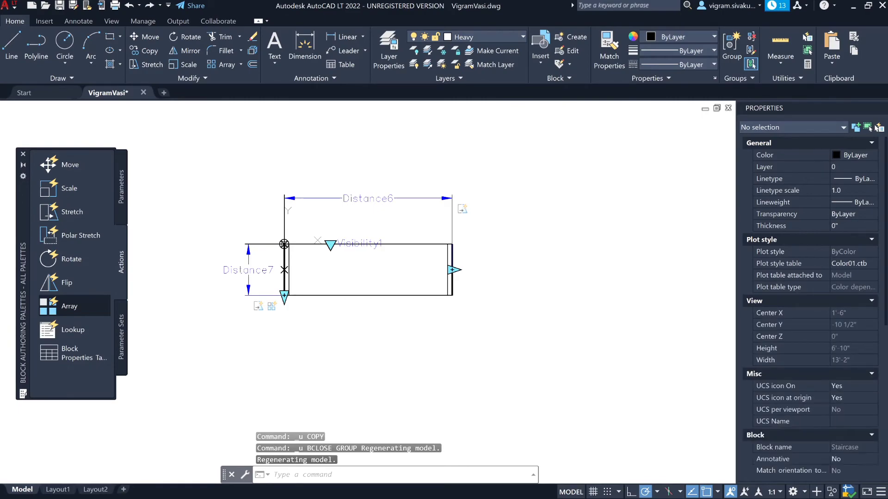
Set Distance7's distance type to Increment, with an increment of 11" and a minimum of 11".
click(259, 269)
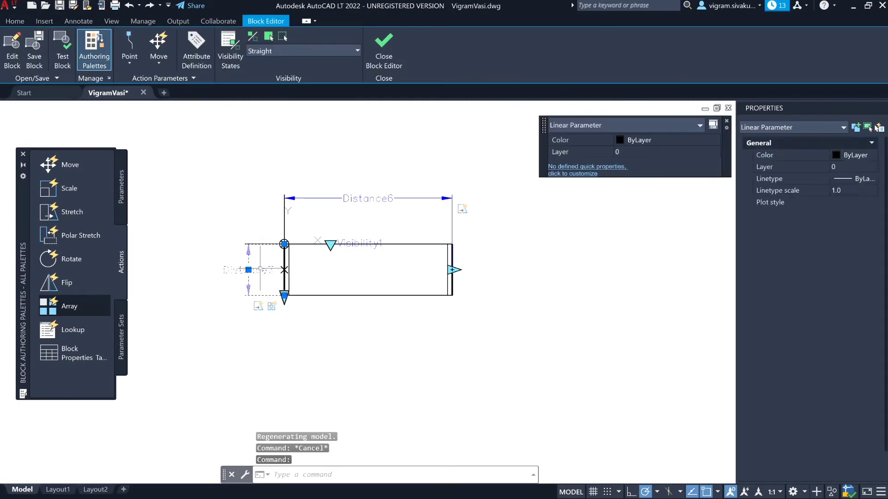
click(855, 412)
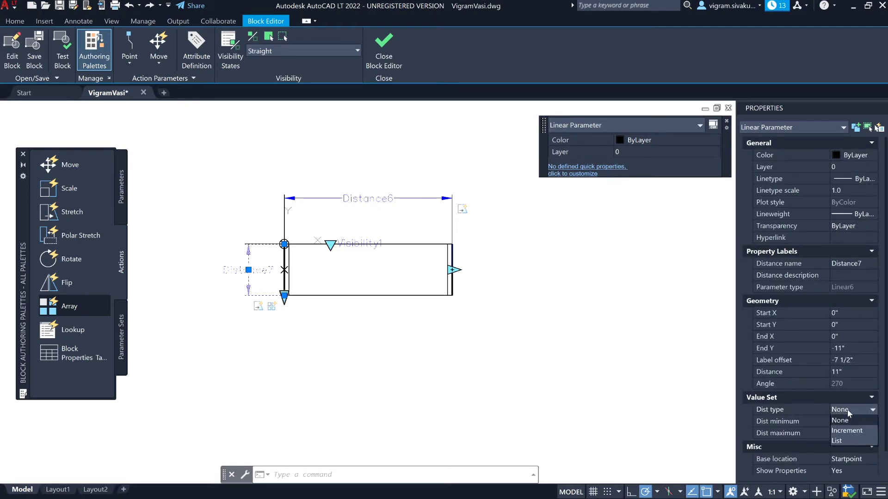
click(849, 431)
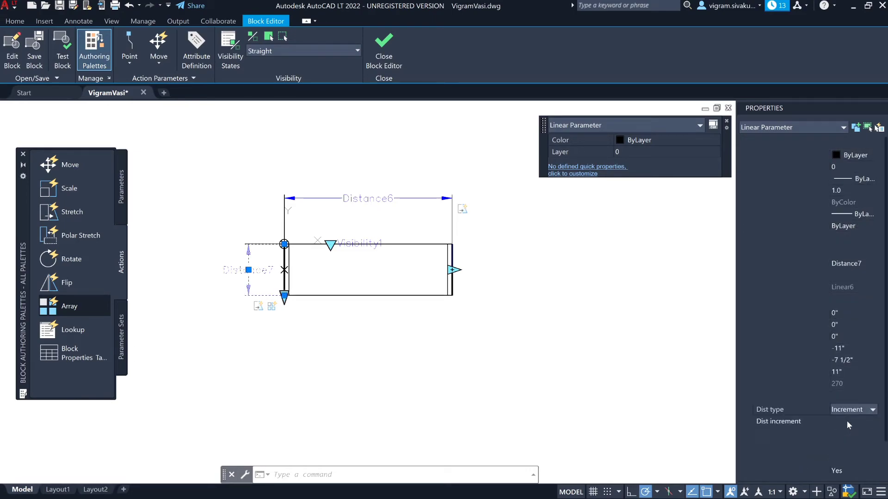
click(848, 421)
text(11)
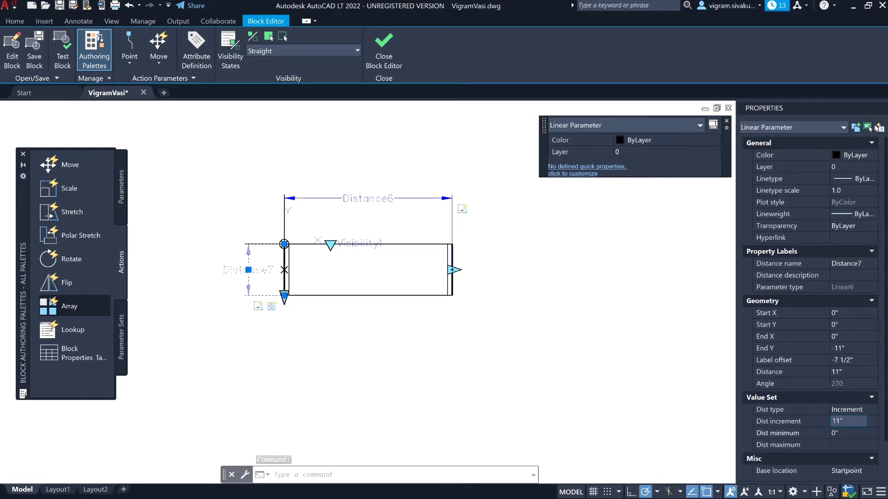
key(Tab)
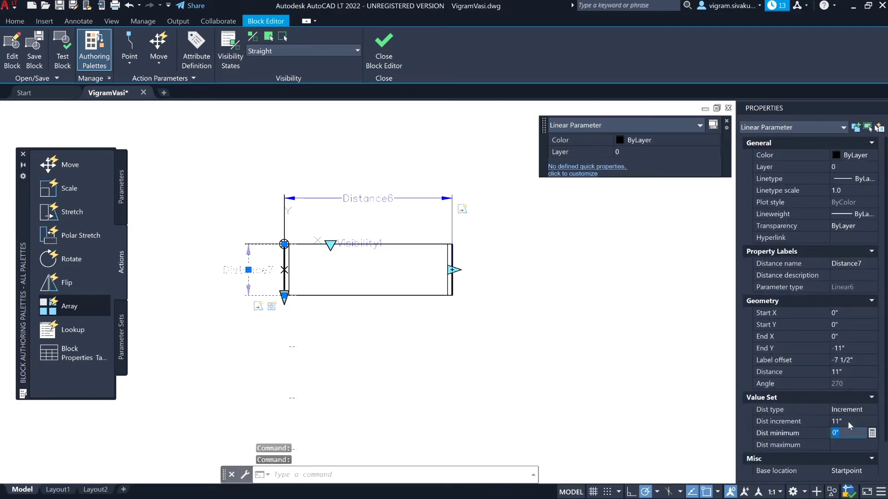
key(Tab)
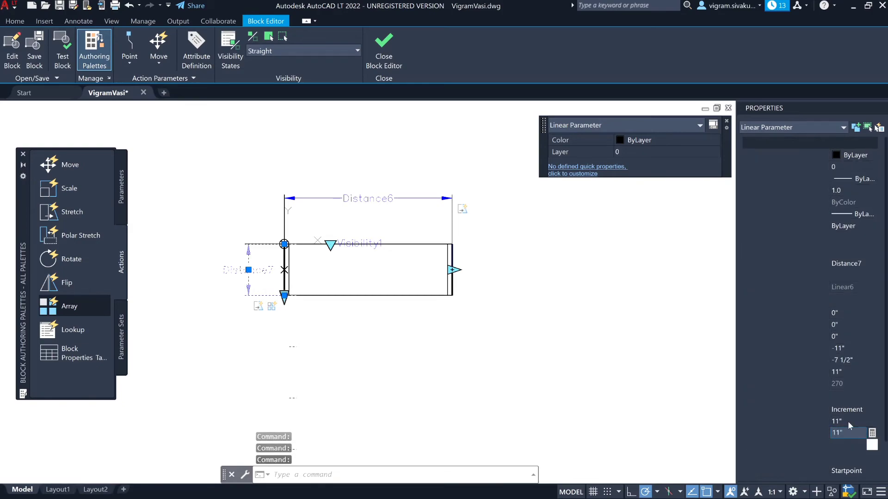
Switch the block to the Flat turn visibility state.
click(284, 51)
click(262, 64)
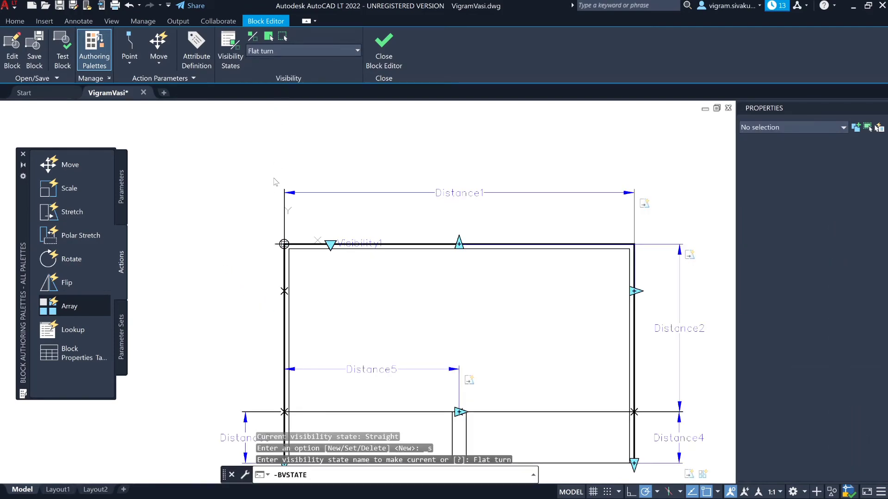
scroll(274, 175, down, 1)
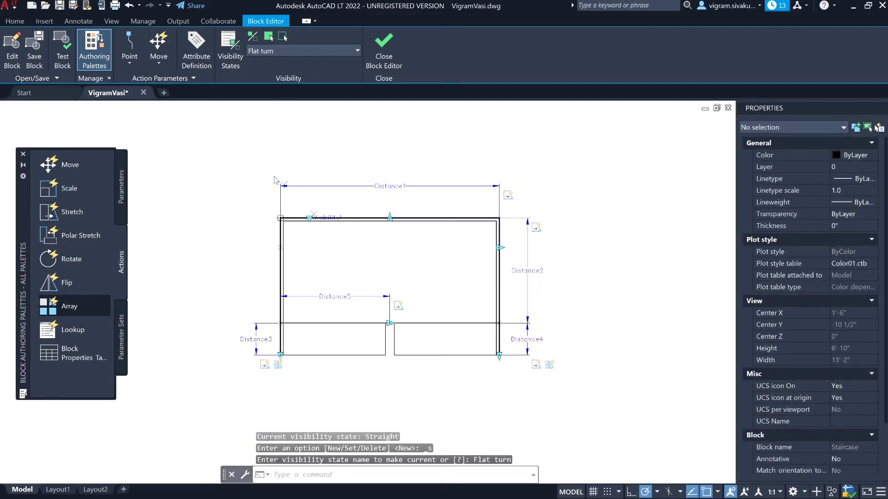
scroll(319, 356, up, 2)
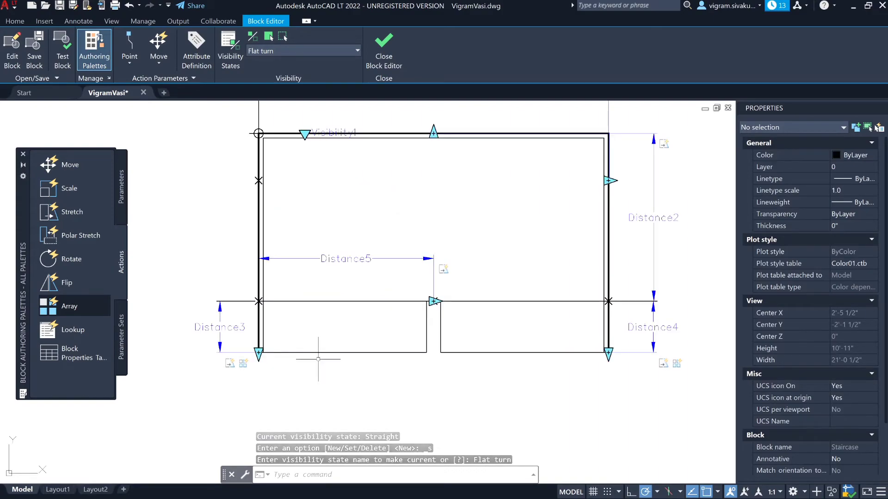
middle_drag(422, 293, 379, 332)
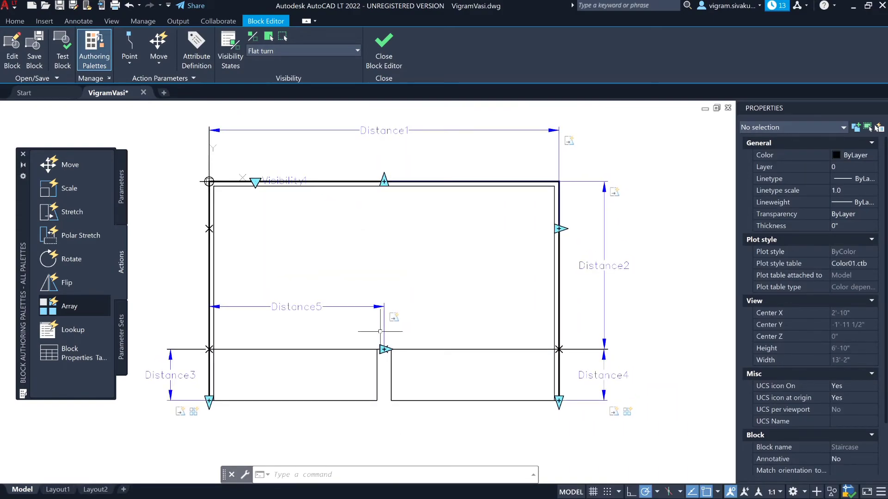
key(Escape)
key(Escape)
Set the distance type of both Distance3 and Distance4 to Increment and open their increment value for editing.
click(171, 357)
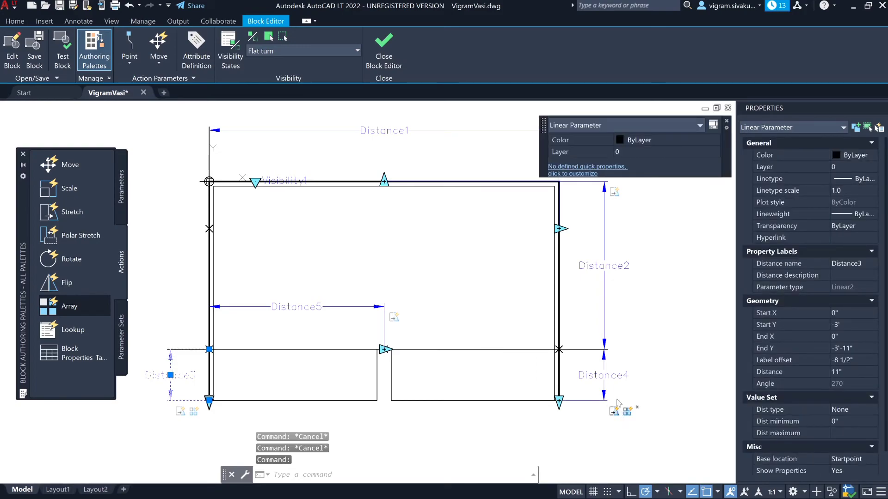
click(615, 375)
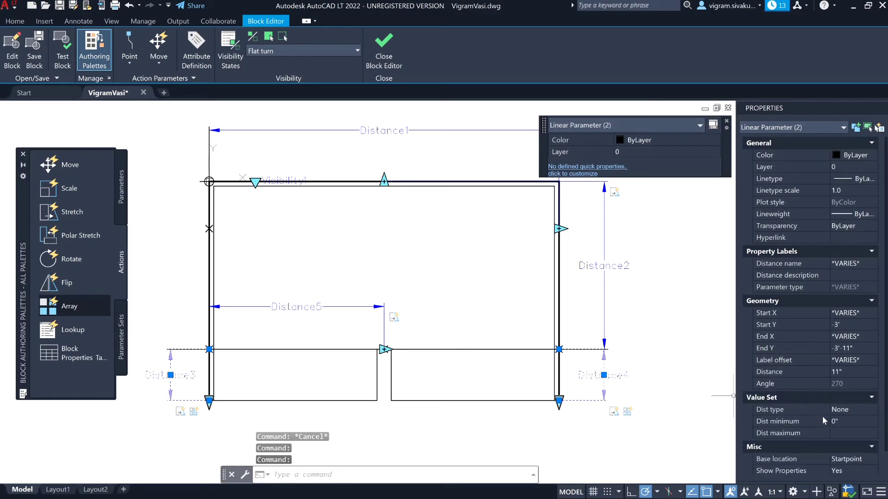
click(859, 410)
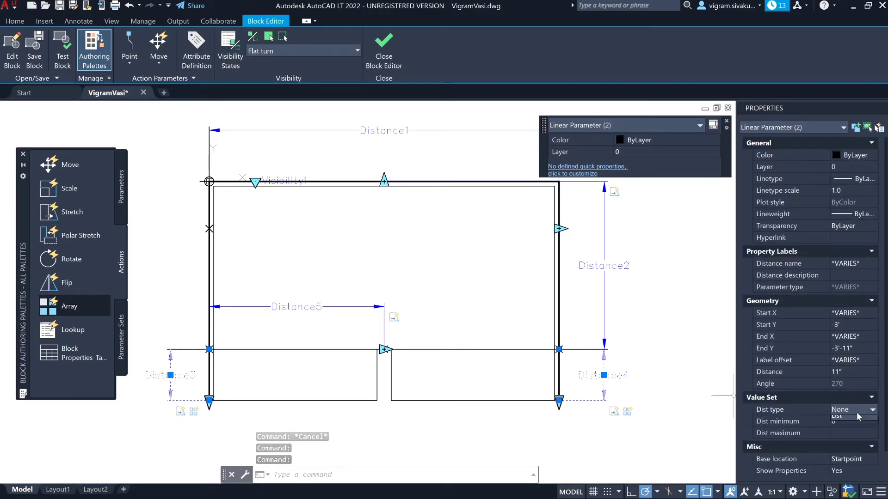
click(857, 410)
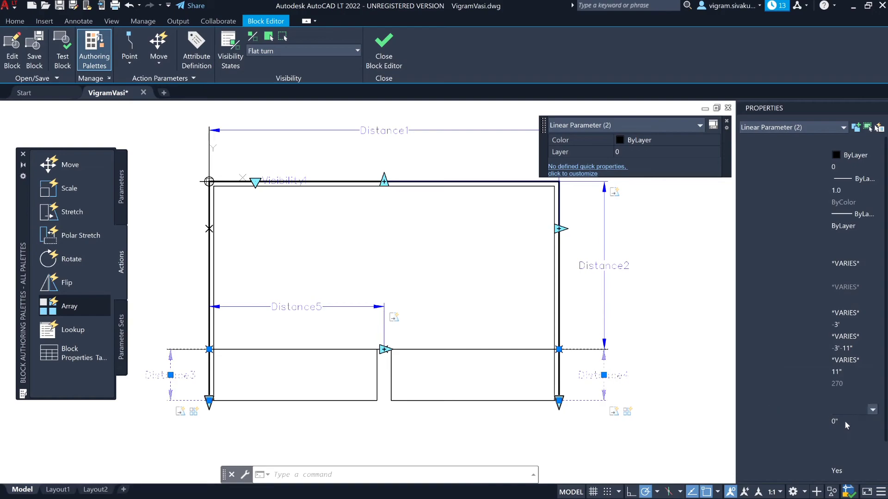
click(845, 421)
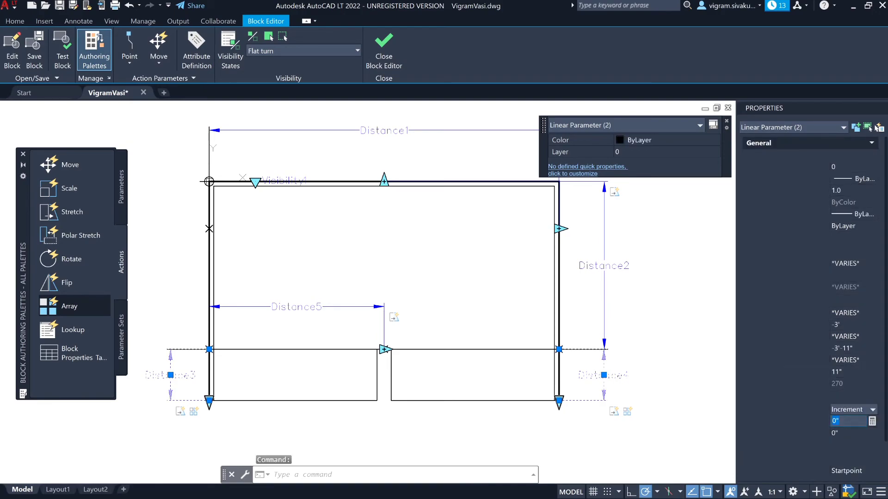